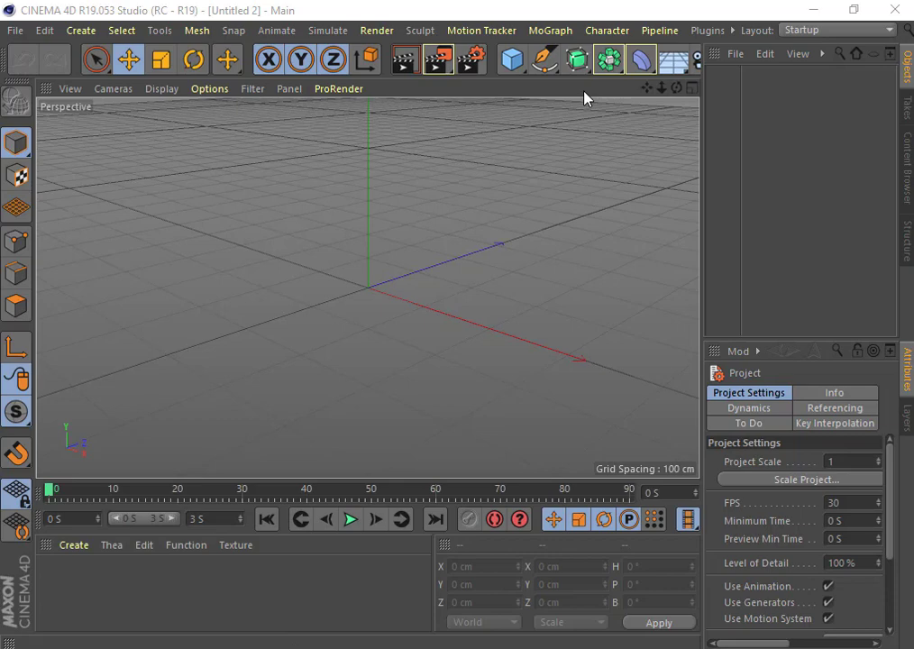
Replace the single Perspective viewport with the Perspective, Top, Right and Front four-view layout
{"action": "left_click", "coordinate": [577, 63]}
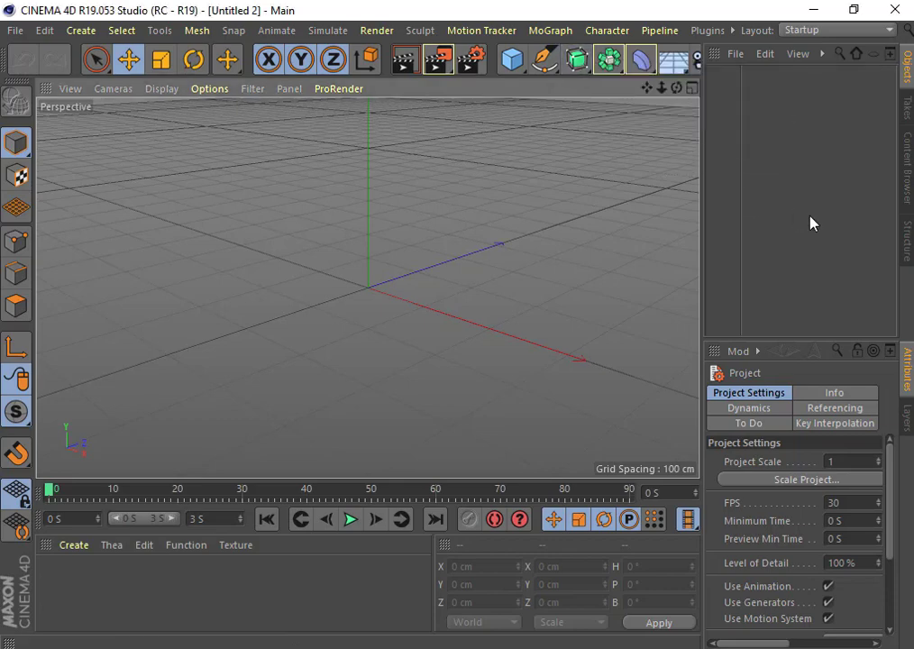
{"action": "left_click", "coordinate": [690, 90]}
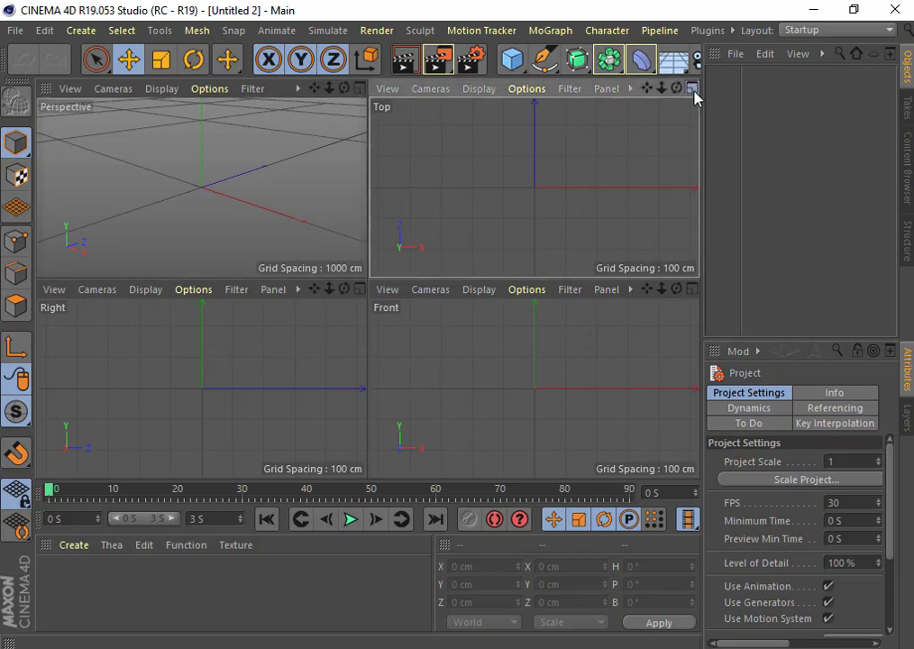
Sketch a wavy freehand spline, about 674.8 by 221.4 cm, in the Top view, then return to four views
{"action": "left_click", "coordinate": [694, 91]}
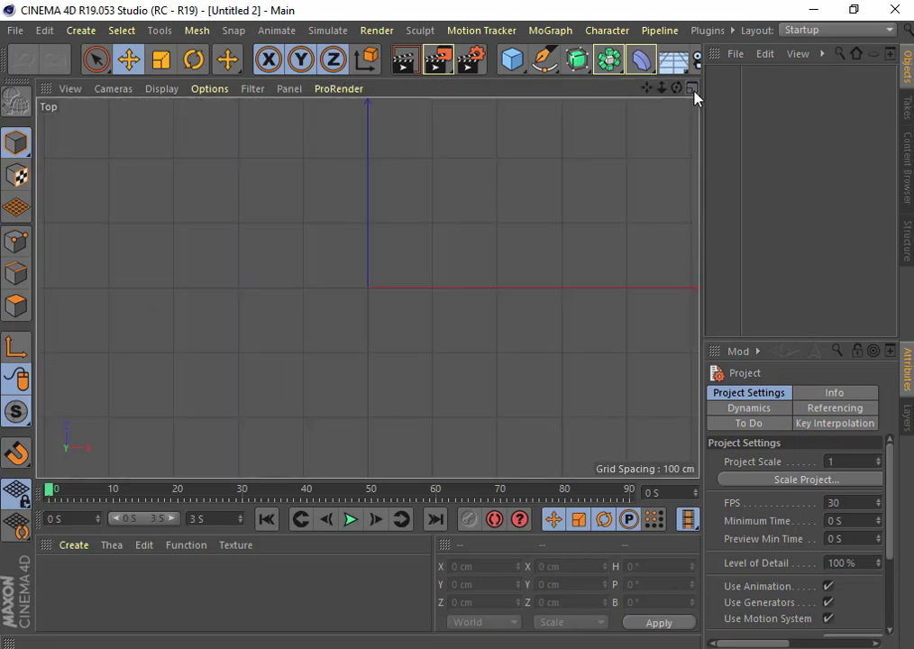
{"action": "left_click", "coordinate": [545, 70]}
{"action": "left_click", "coordinate": [393, 117]}
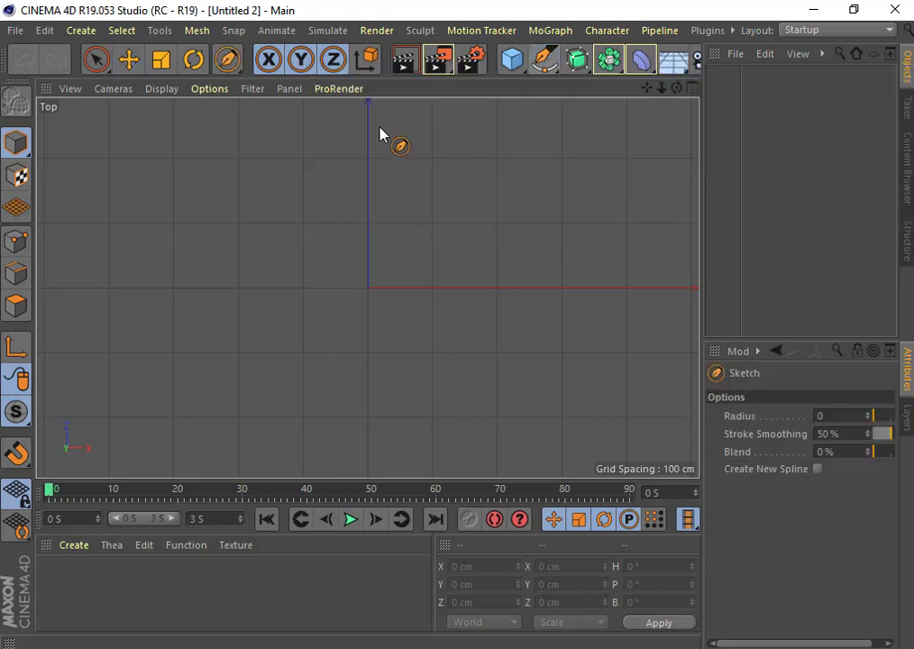
{"action": "mouse_move", "coordinate": [135, 294]}
{"action": "left_mouse_down"}
{"action": "mouse_move", "coordinate": [284, 268]}
{"action": "mouse_move", "coordinate": [292, 286]}
{"action": "mouse_move", "coordinate": [331, 300]}
{"action": "mouse_move", "coordinate": [419, 200]}
{"action": "mouse_move", "coordinate": [512, 204]}
{"action": "left_mouse_up"}
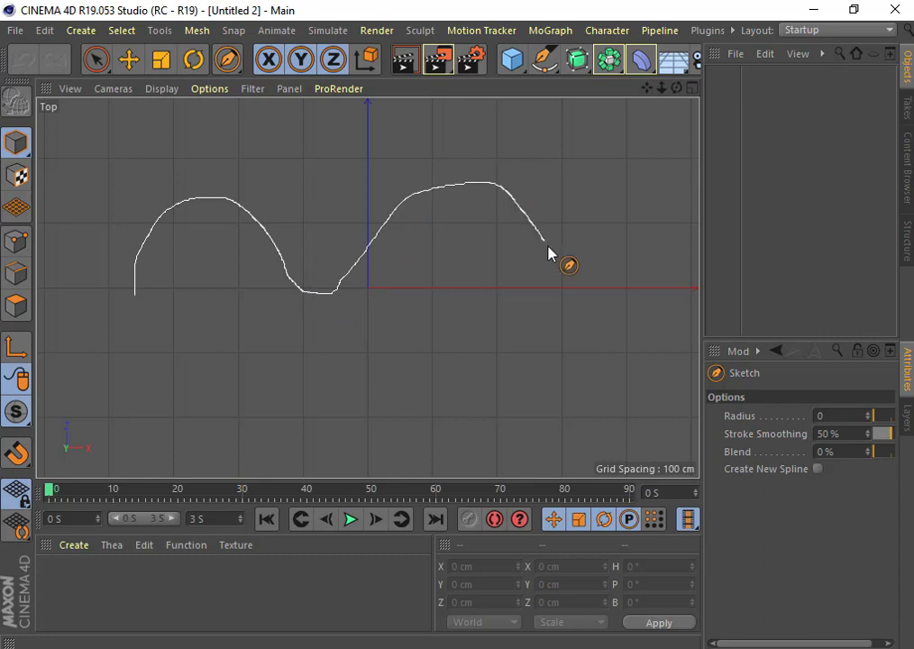
{"action": "left_click_drag", "start_coordinate": [548, 248], "coordinate": [571, 291]}
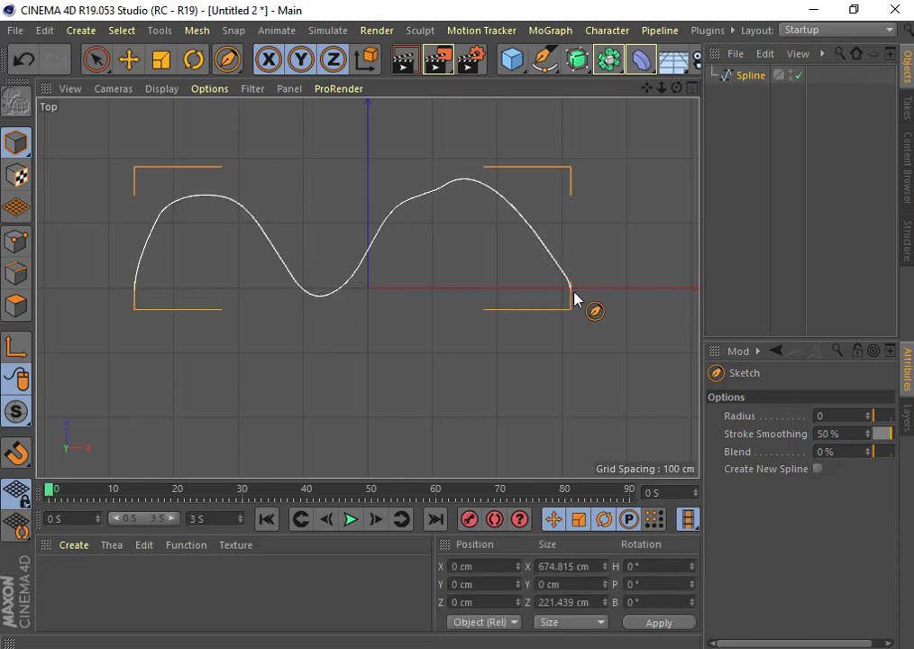
{"action": "left_click", "coordinate": [692, 87]}
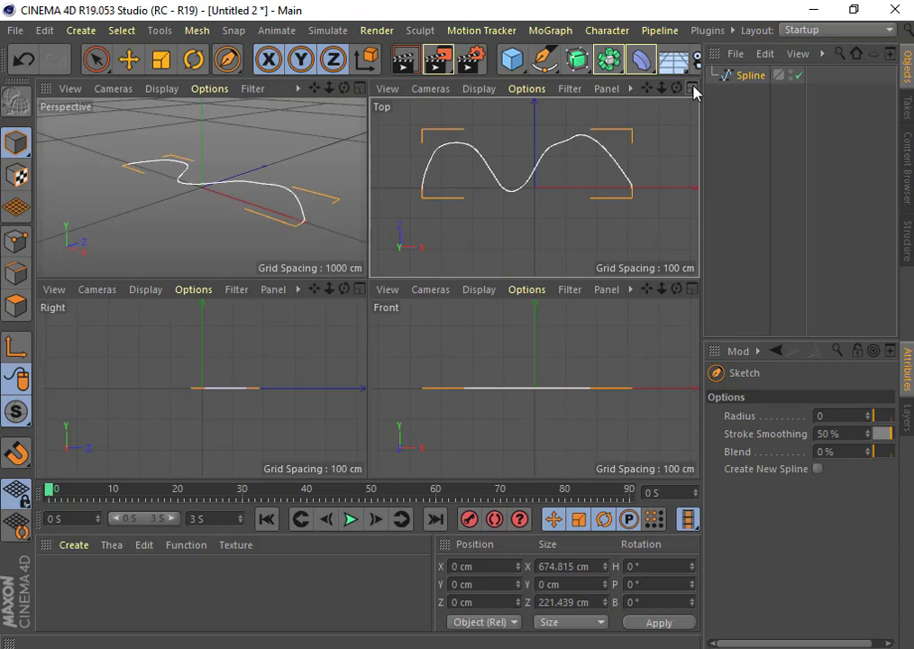
Smooth the sketched curve and add a 200 cm radius Circle spline on the XY plane
{"action": "left_click", "coordinate": [359, 89]}
{"action": "mouse_move", "coordinate": [307, 266]}
{"action": "left_mouse_down"}
{"action": "mouse_move", "coordinate": [557, 306]}
{"action": "mouse_move", "coordinate": [581, 362]}
{"action": "left_mouse_up"}
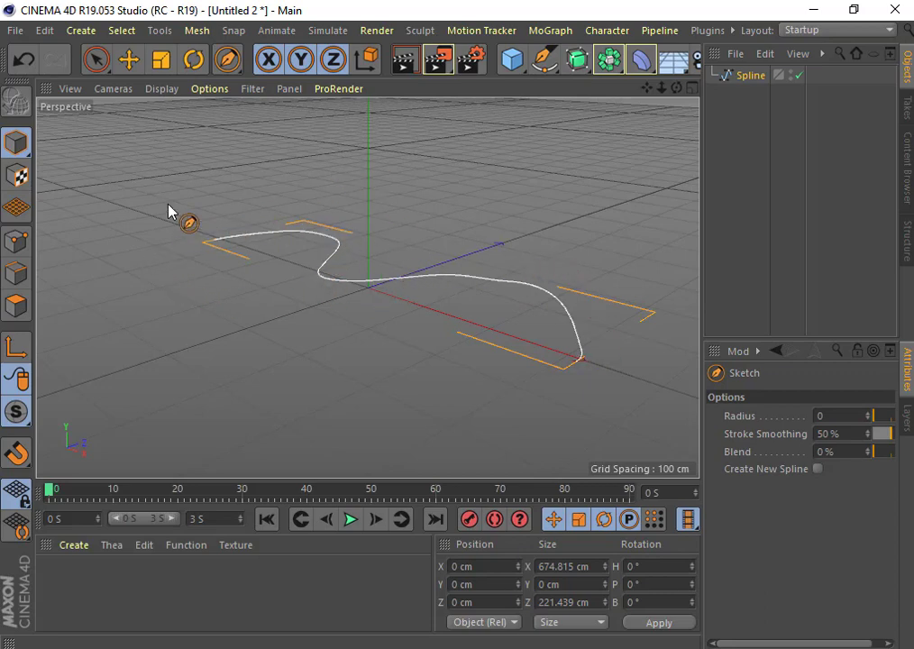
{"action": "left_click", "coordinate": [553, 70]}
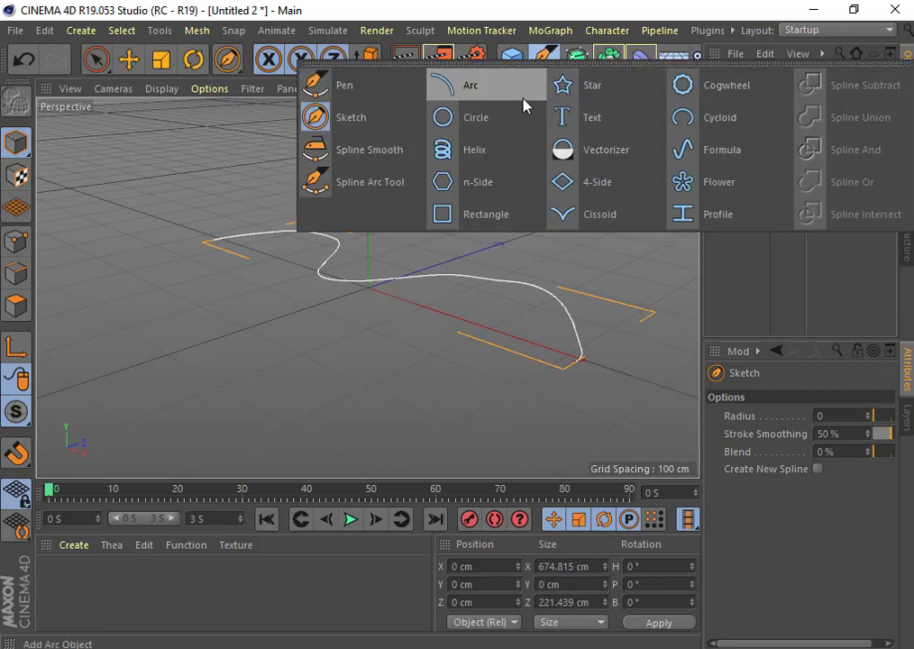
{"action": "left_click", "coordinate": [484, 129]}
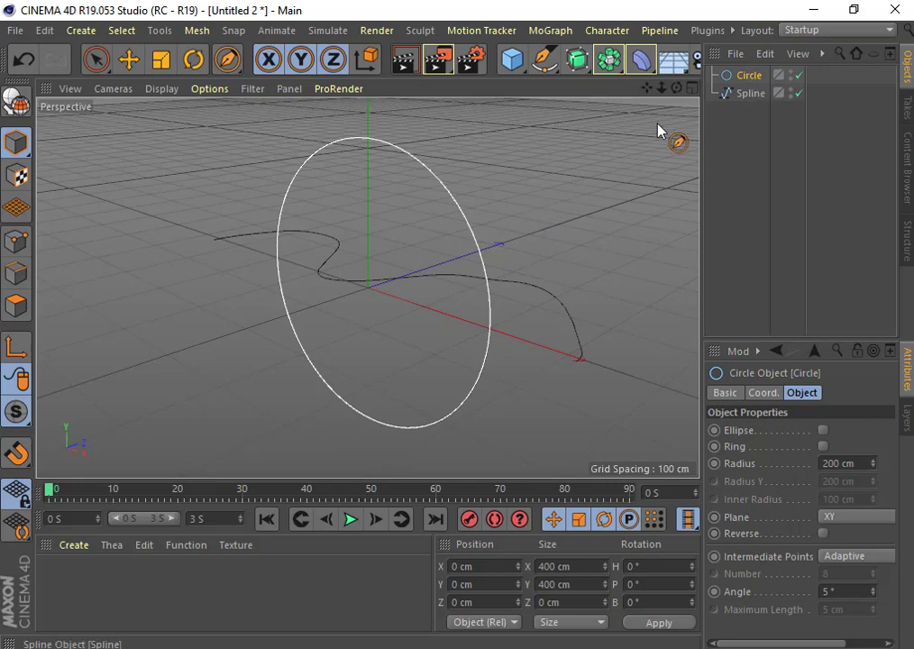
{"action": "left_click", "coordinate": [583, 64]}
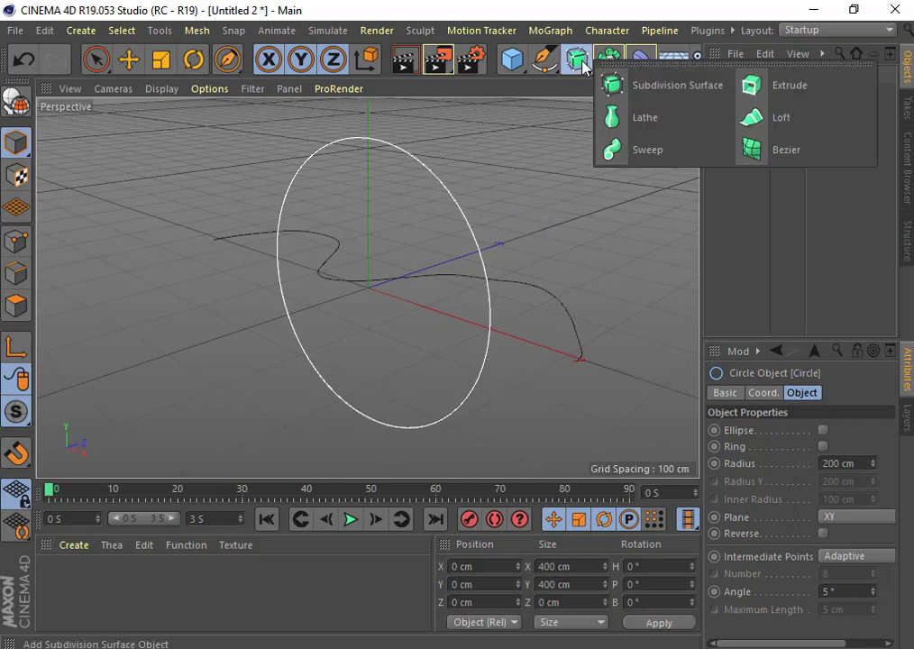
Add a Sweep and nest the Circle and Spline under it, forming a thick tube along the wavy path
{"action": "left_click", "coordinate": [649, 150]}
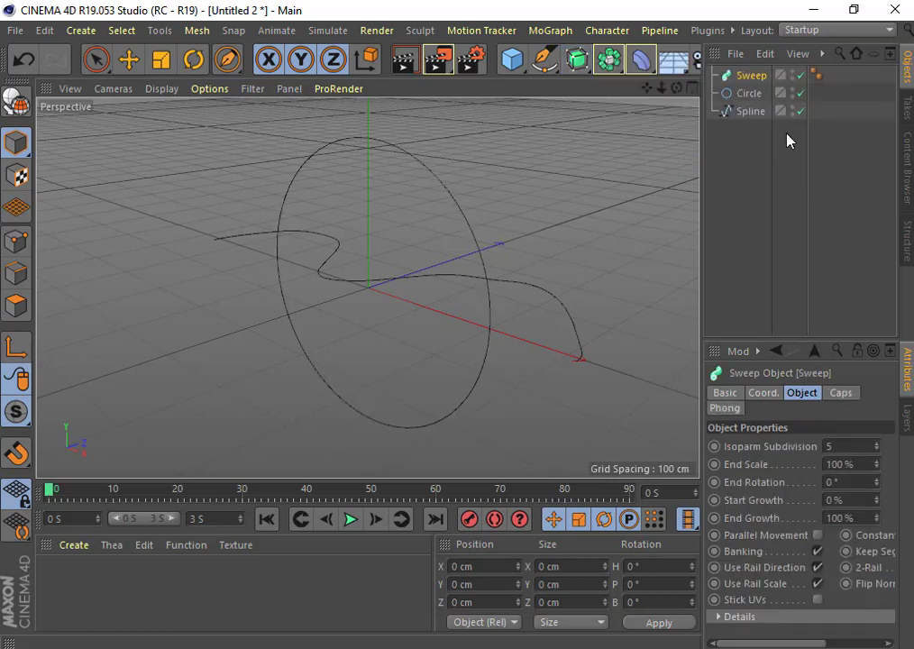
{"action": "mouse_move", "coordinate": [819, 153]}
{"action": "left_mouse_down"}
{"action": "mouse_move", "coordinate": [720, 108]}
{"action": "mouse_move", "coordinate": [718, 83]}
{"action": "mouse_move", "coordinate": [755, 81]}
{"action": "left_mouse_up"}
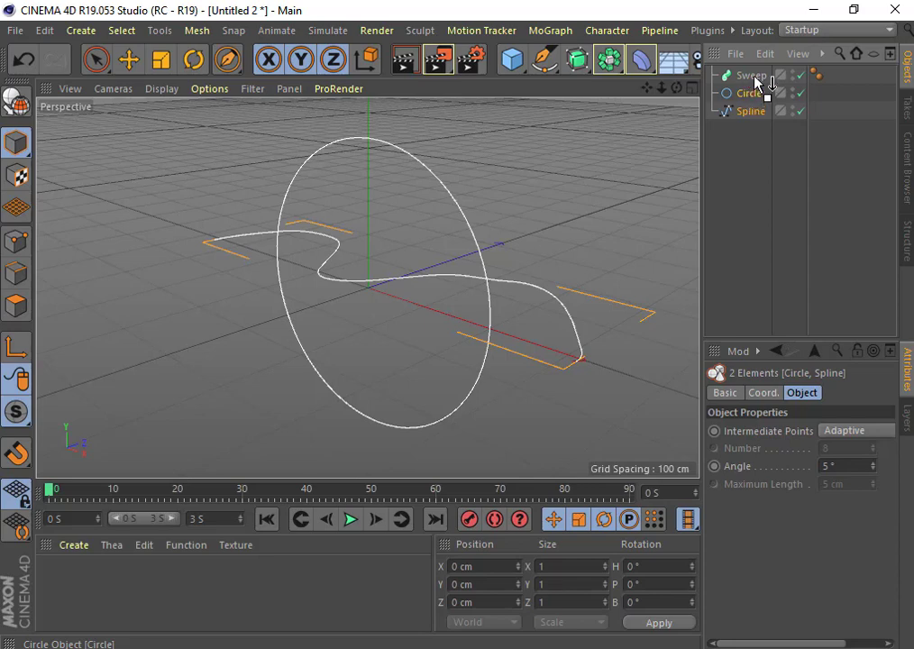
{"action": "left_click_drag", "start_coordinate": [755, 82], "coordinate": [755, 83]}
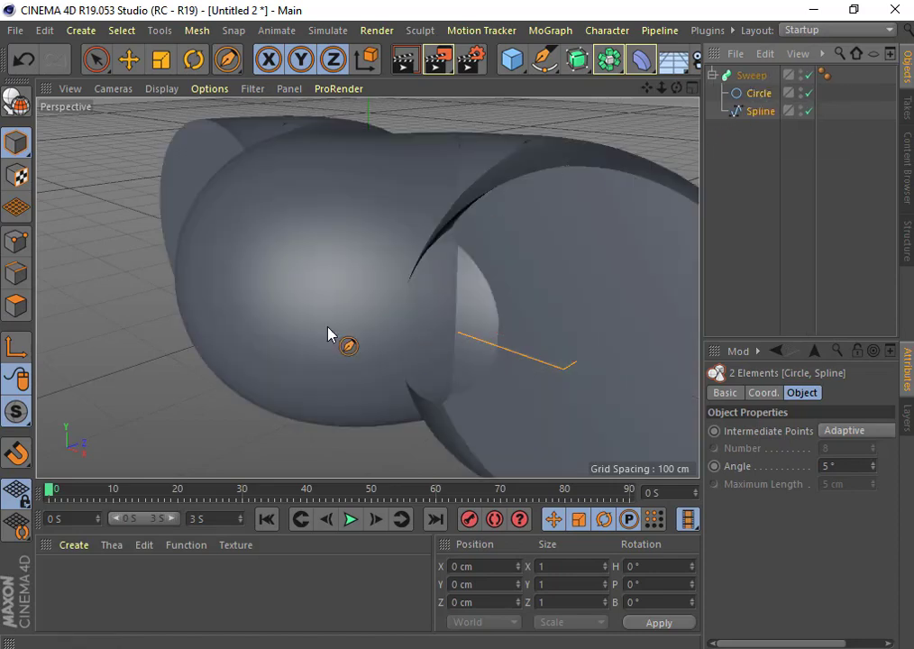
{"action": "left_click_drag", "start_coordinate": [662, 89], "coordinate": [631, 90]}
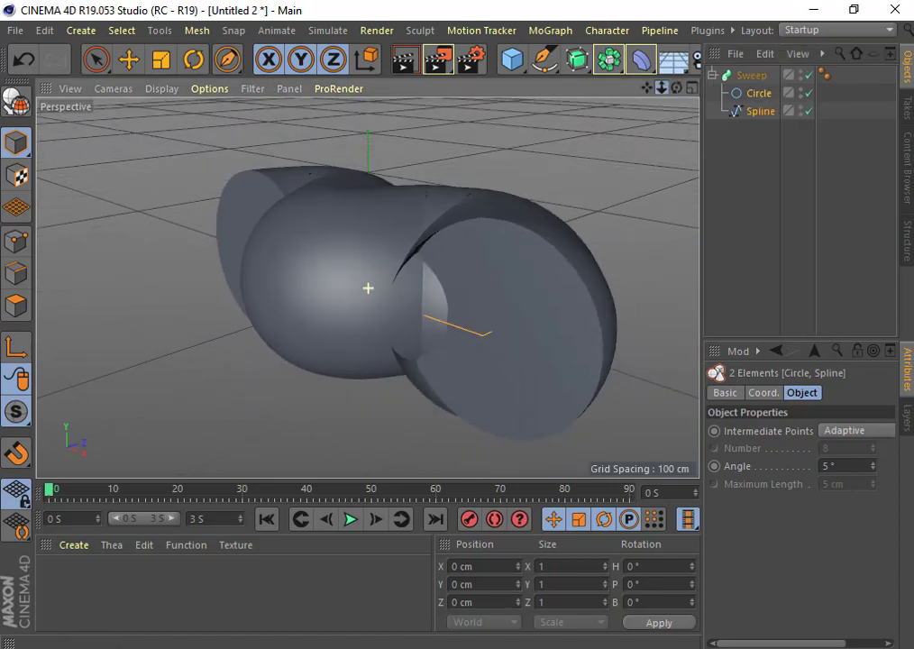
Lower the Circle profile's radius to 14 cm so the sweep becomes a slim tube
{"action": "left_click", "coordinate": [758, 94]}
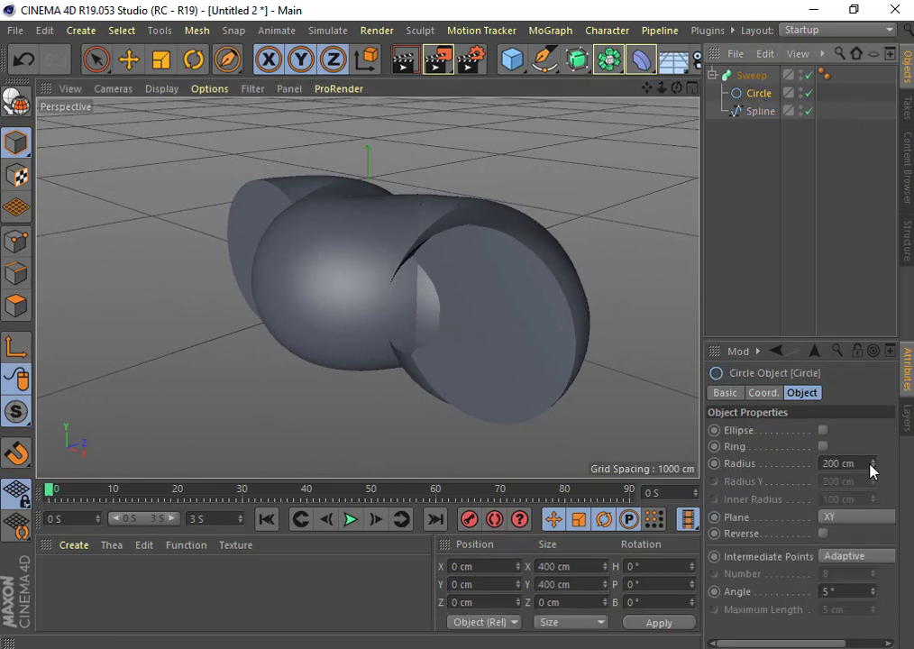
{"action": "left_click_drag", "start_coordinate": [871, 465], "coordinate": [837, 464]}
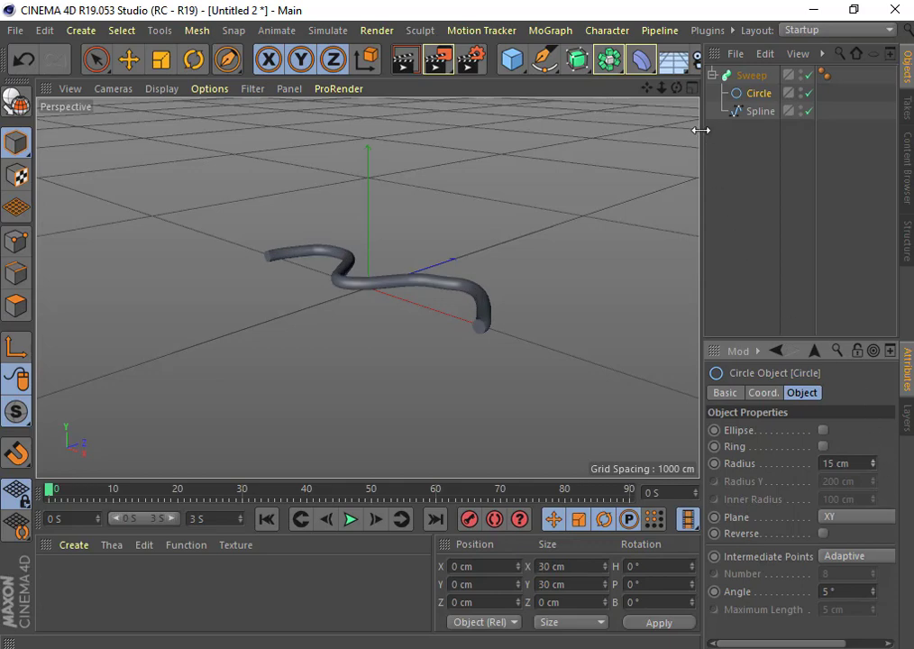
{"action": "scroll", "coordinate": [368, 288], "scroll_direction": "up", "scroll_amount": 3}
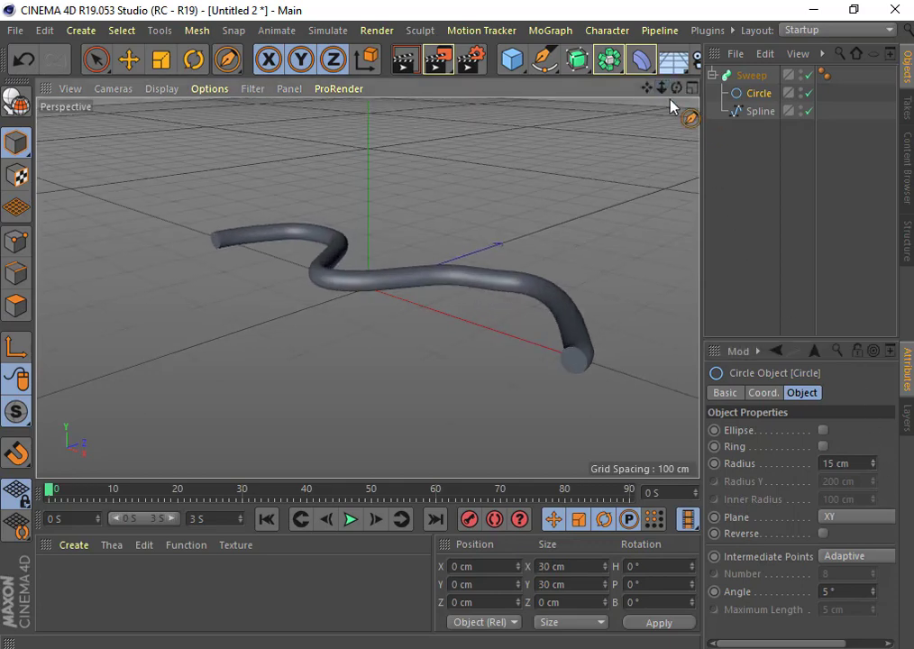
{"action": "left_click_drag", "start_coordinate": [676, 88], "coordinate": [631, 99]}
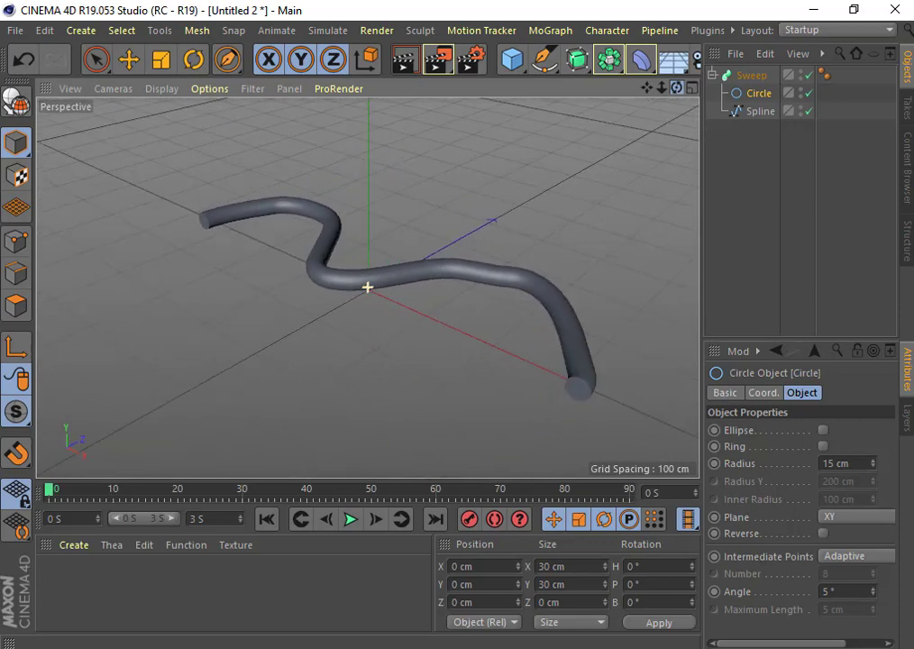
{"action": "left_click", "coordinate": [541, 60]}
{"action": "mouse_move", "coordinate": [873, 465]}
{"action": "left_mouse_down"}
{"action": "mouse_move", "coordinate": [872, 424]}
{"action": "mouse_move", "coordinate": [873, 477]}
{"action": "left_mouse_up"}
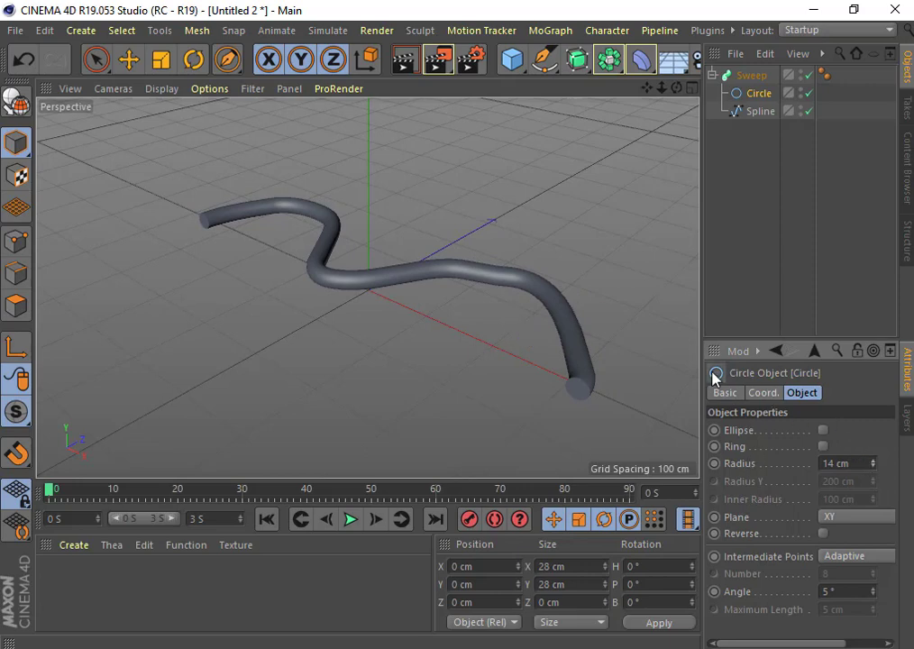
{"action": "left_click_drag", "start_coordinate": [714, 374], "coordinate": [679, 102]}
{"action": "left_click", "coordinate": [860, 564]}
{"action": "left_click", "coordinate": [866, 428]}
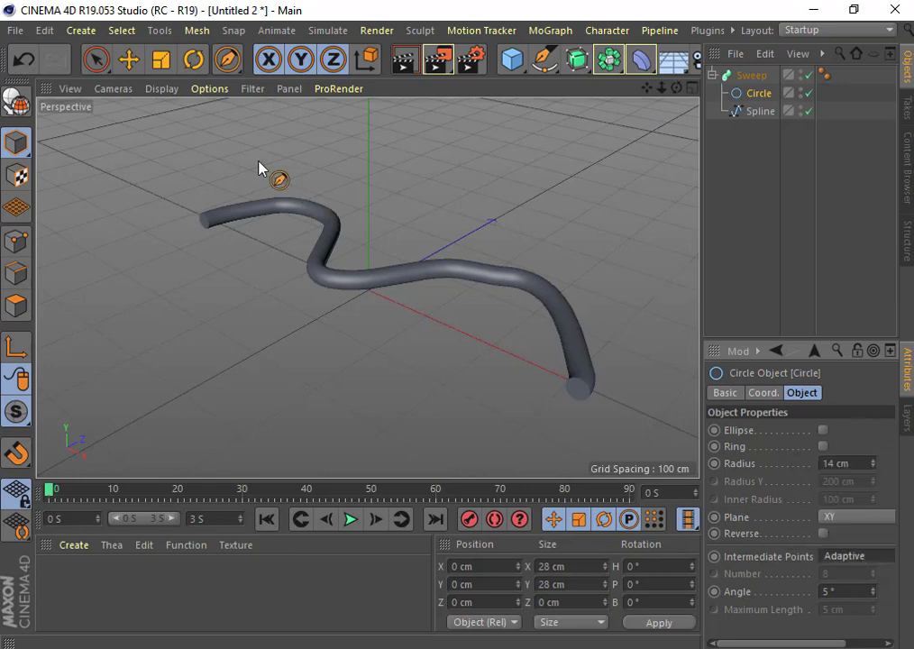
Close all projects without saving (Não) to start an empty scene
{"action": "left_click", "coordinate": [11, 34]}
{"action": "left_click", "coordinate": [59, 150]}
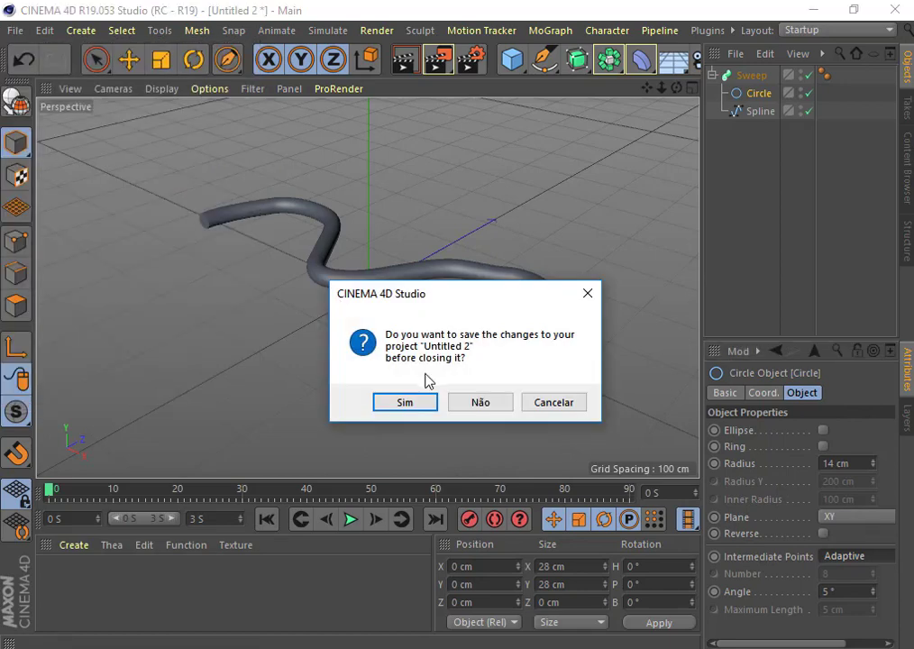
{"action": "left_click", "coordinate": [478, 402]}
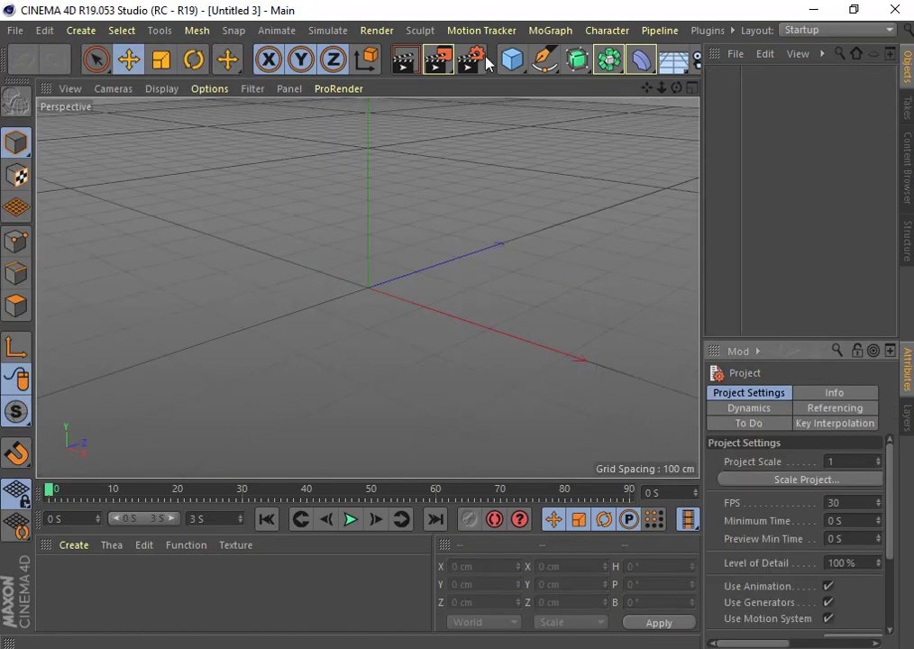
Freehand-sketch a wavy spline, about 673.4 by 141.2 cm, in the Top view, then show four views
{"action": "left_click", "coordinate": [691, 88]}
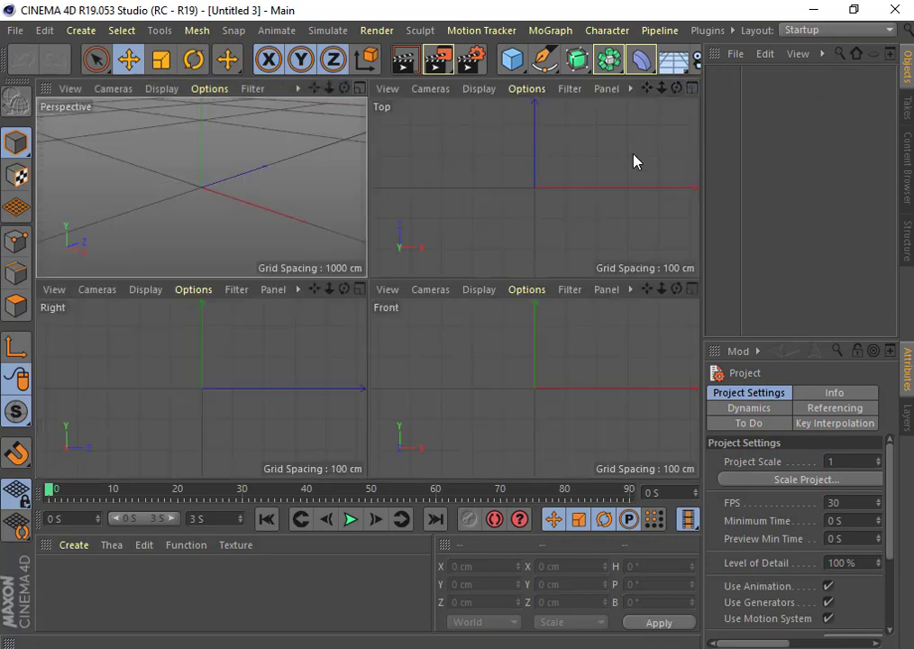
{"action": "left_click", "coordinate": [692, 88]}
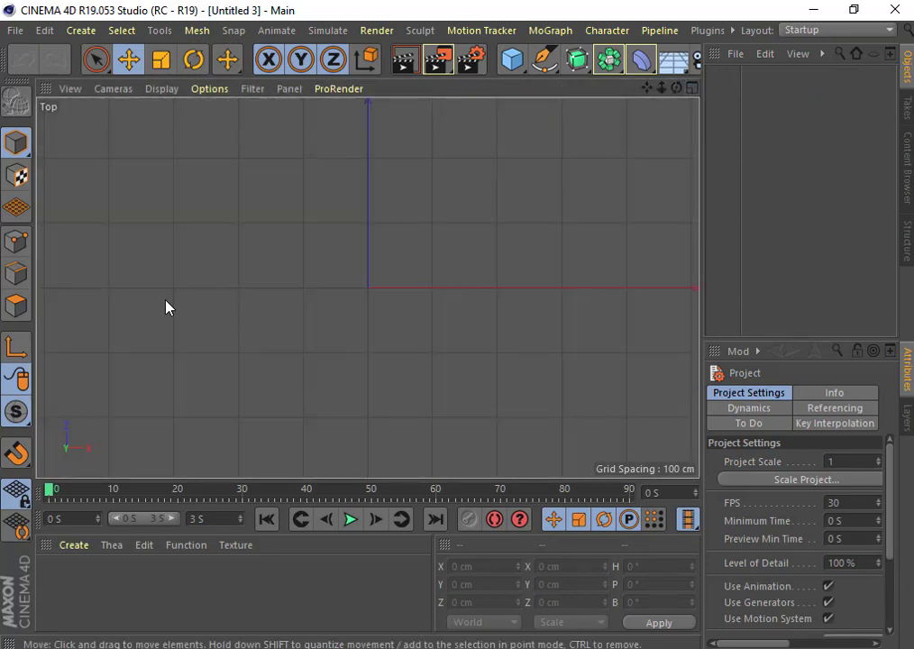
{"action": "left_click", "coordinate": [545, 59]}
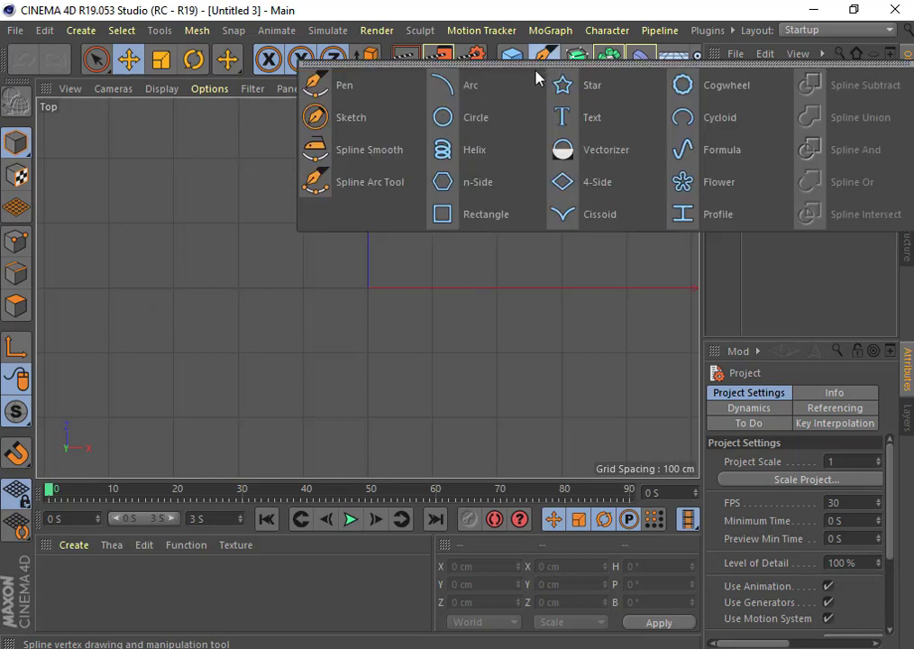
{"action": "left_click", "coordinate": [368, 118]}
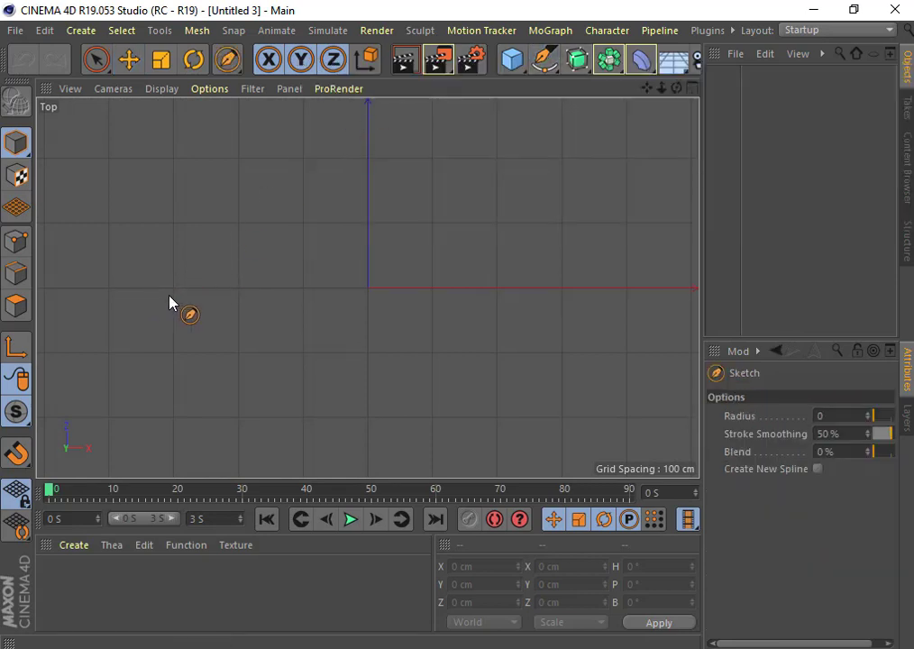
{"action": "mouse_move", "coordinate": [169, 296]}
{"action": "left_mouse_down"}
{"action": "mouse_move", "coordinate": [289, 299]}
{"action": "mouse_move", "coordinate": [336, 251]}
{"action": "mouse_move", "coordinate": [370, 239]}
{"action": "mouse_move", "coordinate": [403, 276]}
{"action": "mouse_move", "coordinate": [553, 233]}
{"action": "mouse_move", "coordinate": [605, 300]}
{"action": "left_mouse_up"}
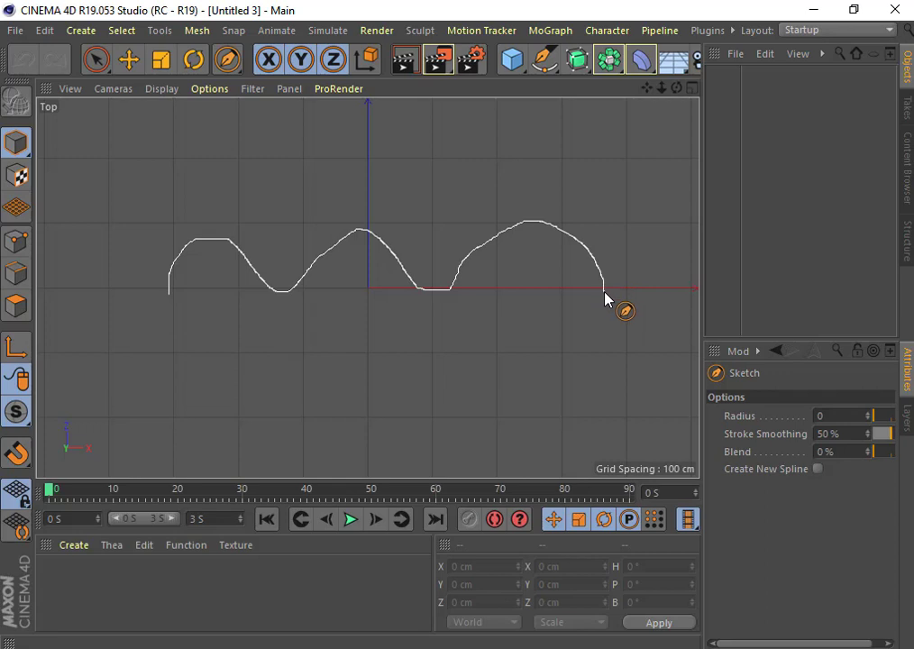
{"action": "left_click", "coordinate": [691, 89]}
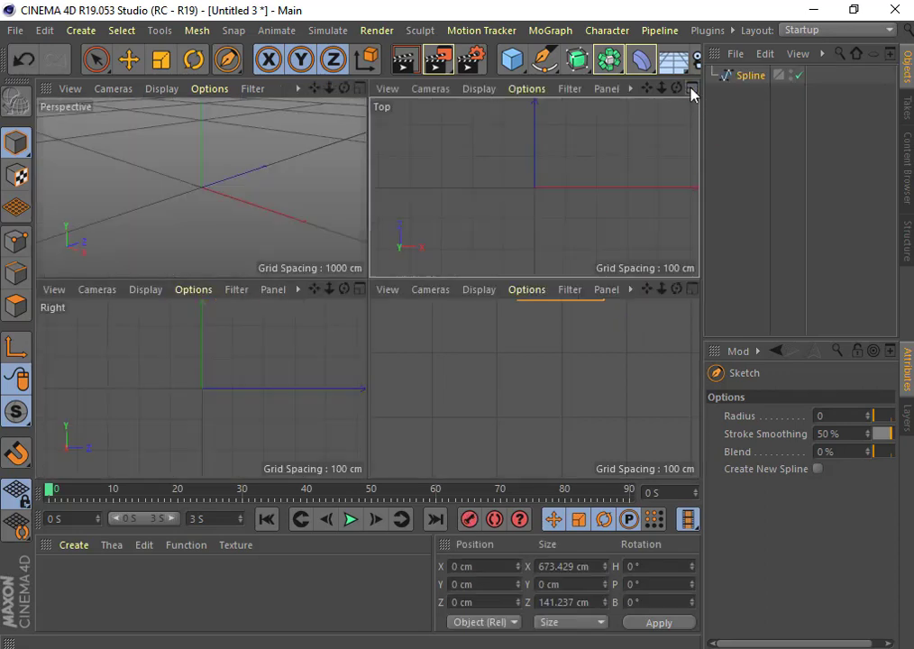
Add a six-sided n-Side spline with 200 cm radius on the XY plane beside the wavy spline
{"action": "left_click", "coordinate": [358, 89]}
{"action": "left_click", "coordinate": [553, 67]}
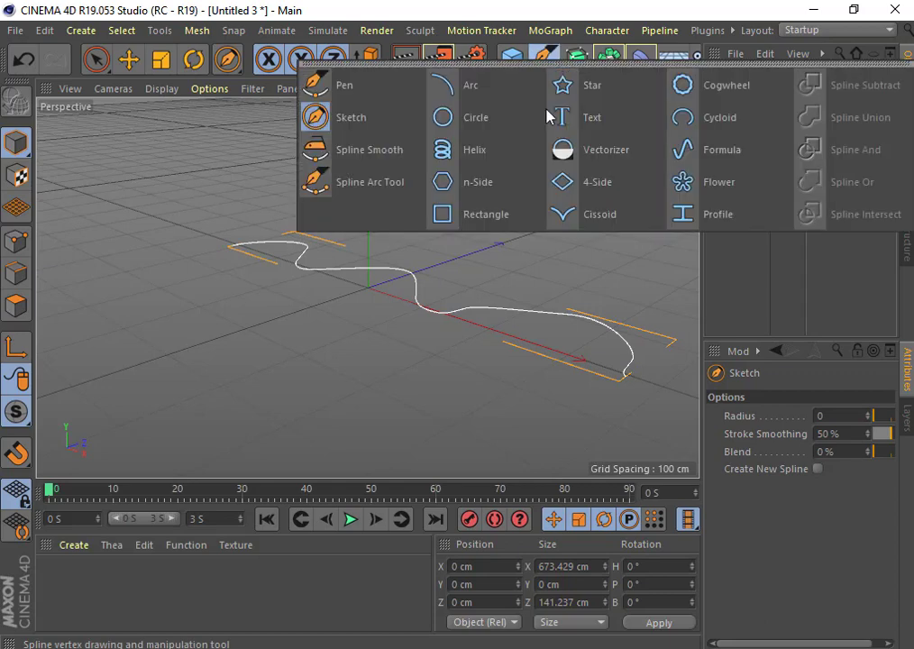
{"action": "left_click", "coordinate": [502, 185]}
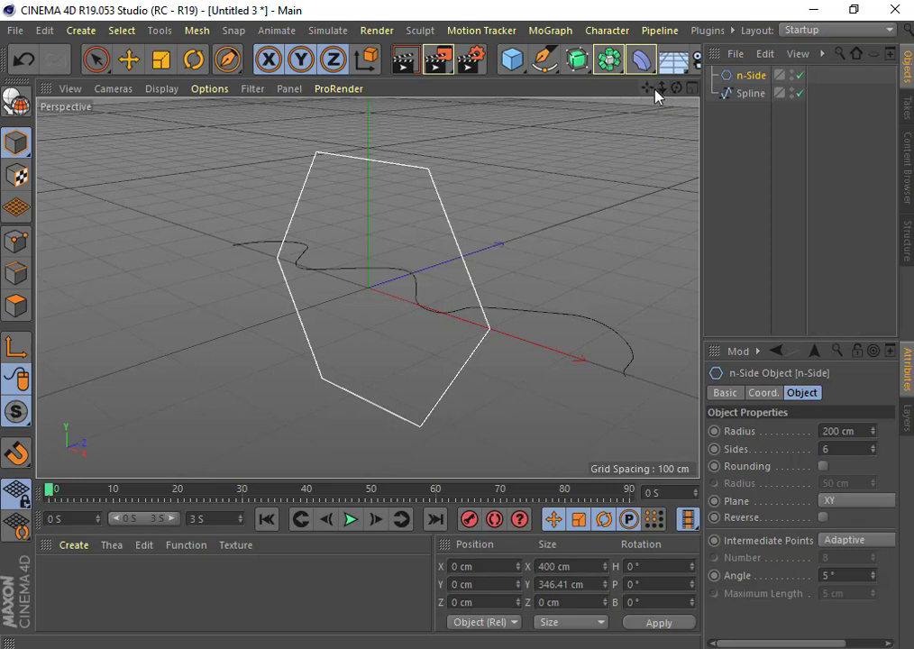
{"action": "left_click_drag", "start_coordinate": [669, 91], "coordinate": [631, 86]}
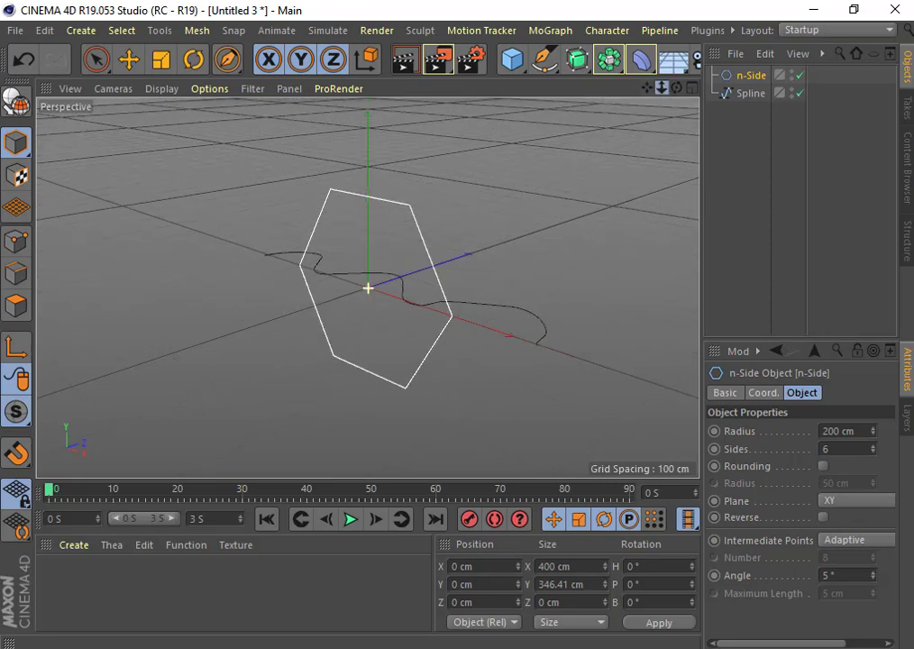
{"action": "left_click", "coordinate": [577, 59]}
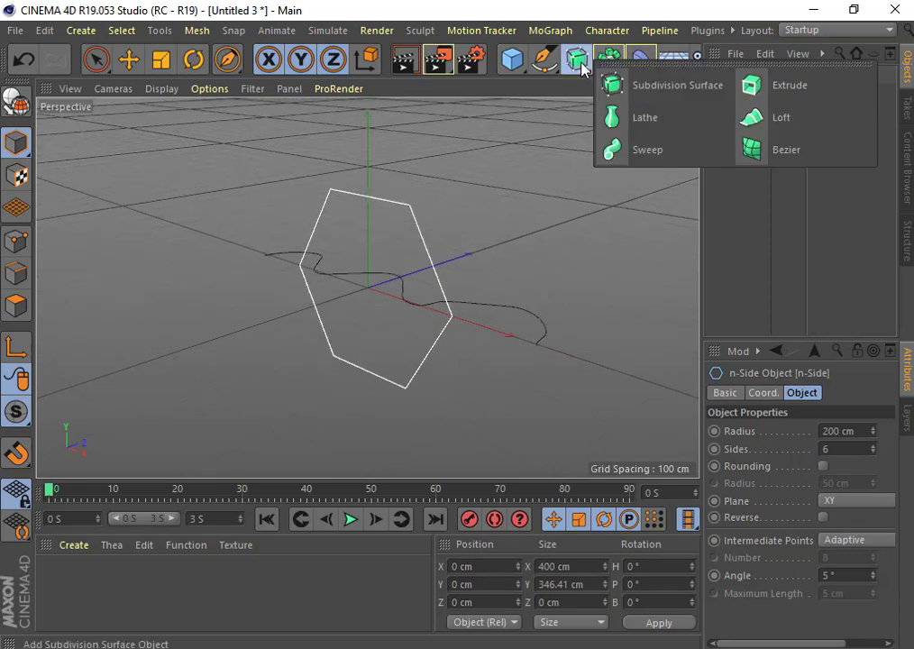
Add a Sweep and place the n-Side and Spline inside it, forming a thick hexagonal tube
{"action": "left_click", "coordinate": [658, 161]}
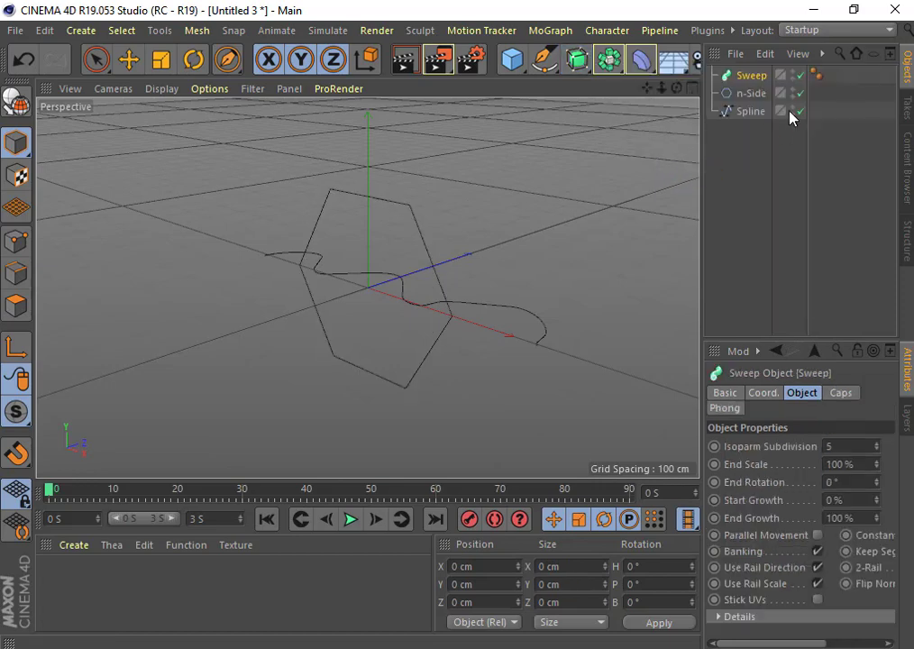
{"action": "left_click_drag", "start_coordinate": [871, 75], "coordinate": [765, 99]}
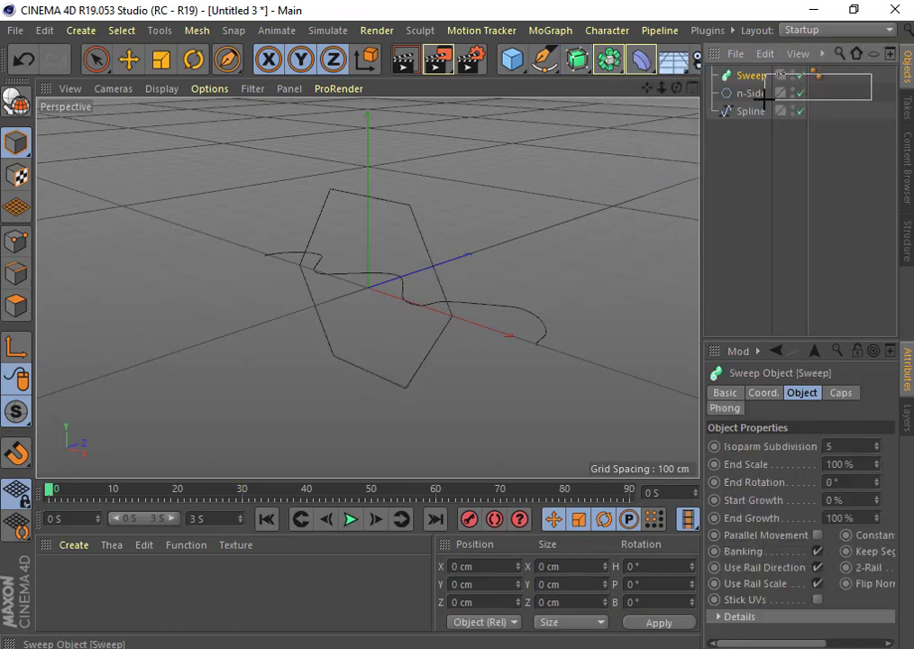
{"action": "mouse_move", "coordinate": [825, 150]}
{"action": "left_mouse_down"}
{"action": "mouse_move", "coordinate": [724, 93]}
{"action": "mouse_move", "coordinate": [751, 81]}
{"action": "left_mouse_up"}
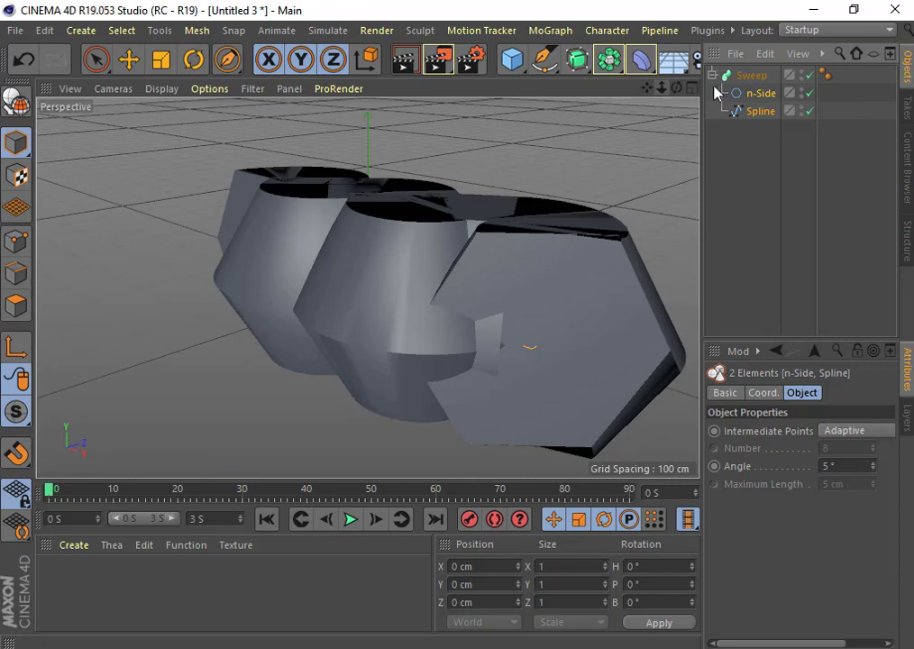
Shrink the n-Side radius to 13 cm, thinning the sweep into a hexagonal pipe, and orbit to inspect it
{"action": "left_click", "coordinate": [757, 93]}
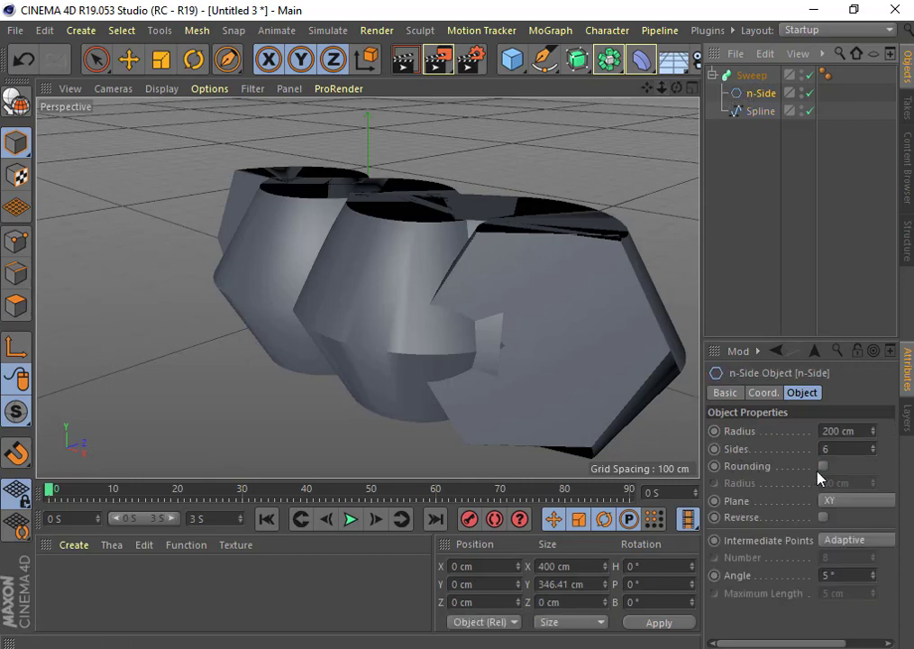
{"action": "left_click_drag", "start_coordinate": [874, 431], "coordinate": [874, 583]}
{"action": "left_click_drag", "start_coordinate": [872, 431], "coordinate": [873, 451]}
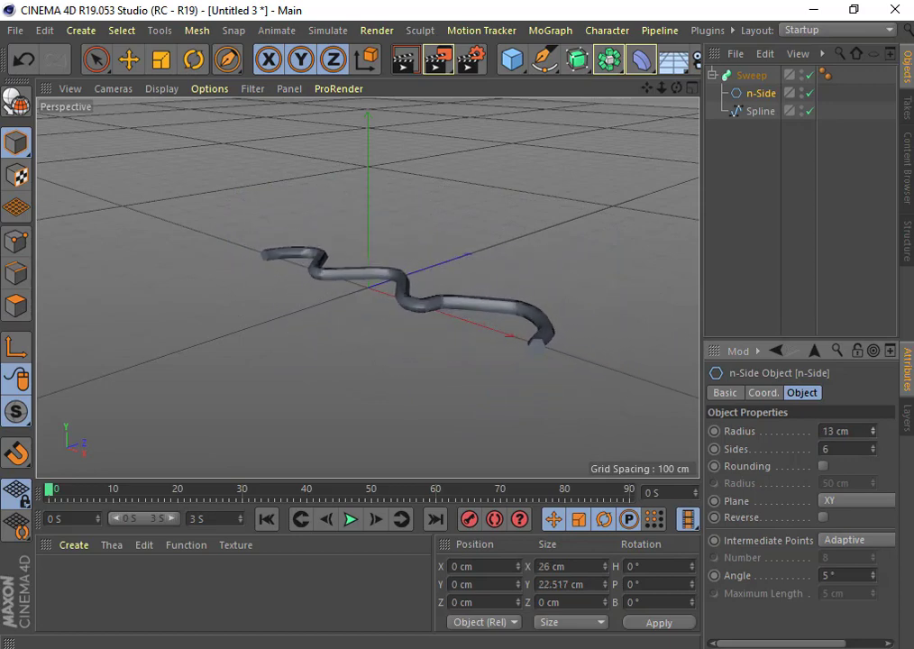
{"action": "mouse_move", "coordinate": [874, 429]}
{"action": "left_mouse_down"}
{"action": "mouse_move", "coordinate": [875, 441]}
{"action": "mouse_move", "coordinate": [873, 424]}
{"action": "left_mouse_up"}
{"action": "mouse_move", "coordinate": [677, 88]}
{"action": "left_mouse_down"}
{"action": "mouse_move", "coordinate": [613, 126]}
{"action": "mouse_move", "coordinate": [658, 126]}
{"action": "mouse_move", "coordinate": [331, 101]}
{"action": "left_mouse_up"}
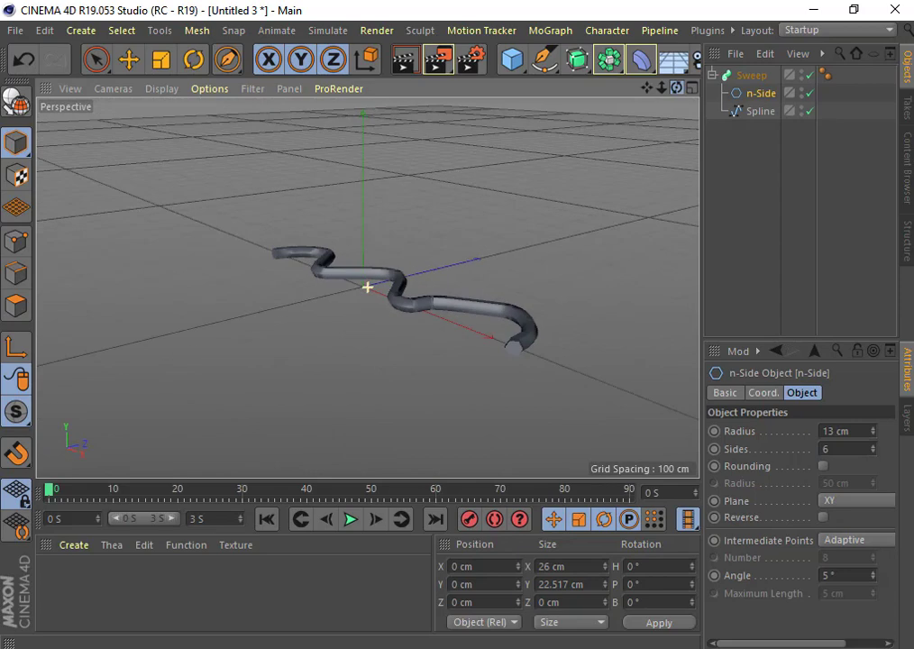
Close all scenes without saving (Não) and maximize the Top view of the new Untitled 4 project
{"action": "left_click", "coordinate": [12, 30]}
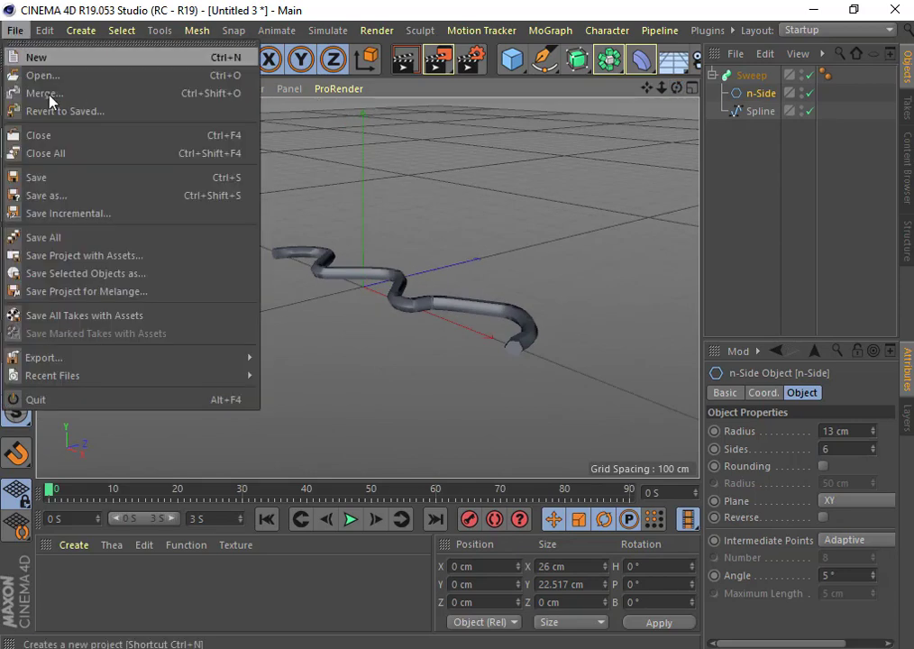
{"action": "left_click", "coordinate": [88, 160]}
{"action": "left_click", "coordinate": [492, 404]}
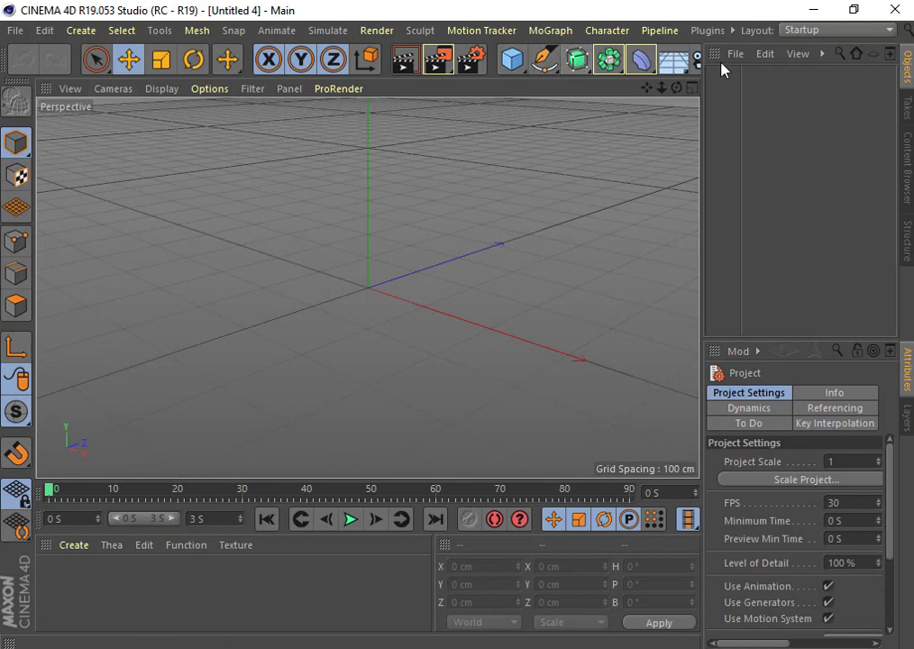
{"action": "left_click", "coordinate": [694, 87]}
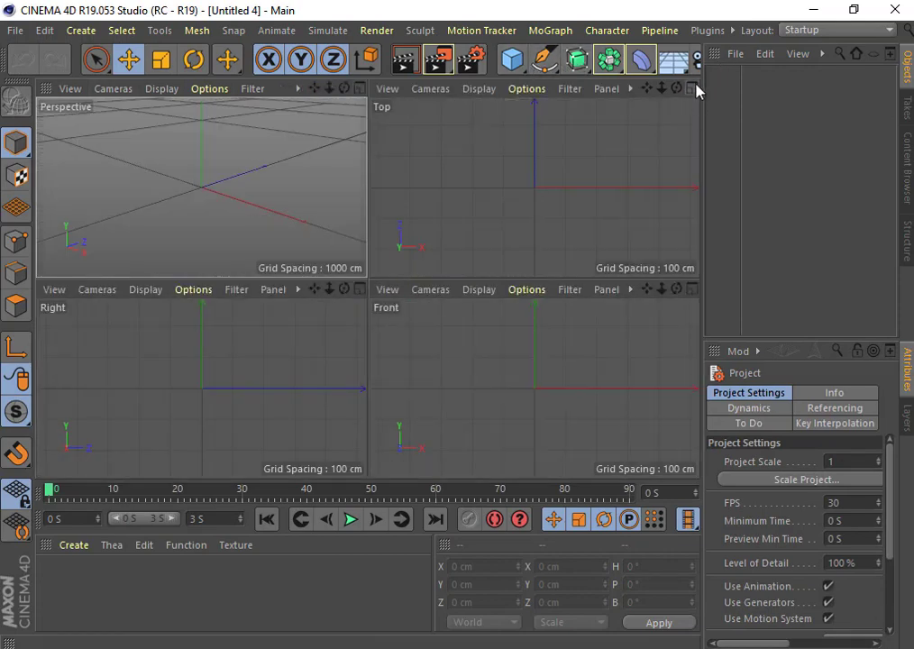
{"action": "left_click", "coordinate": [692, 88]}
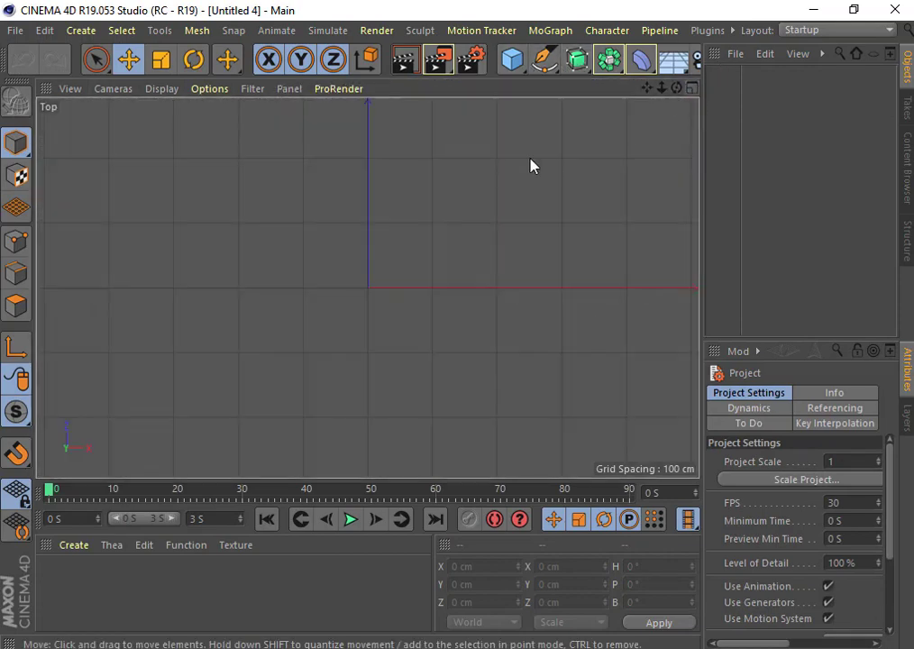
Freehand-sketch the wavy spline, about 673.4 by 146.3 cm, in Top view, then maximise Perspective
{"action": "left_click", "coordinate": [548, 65]}
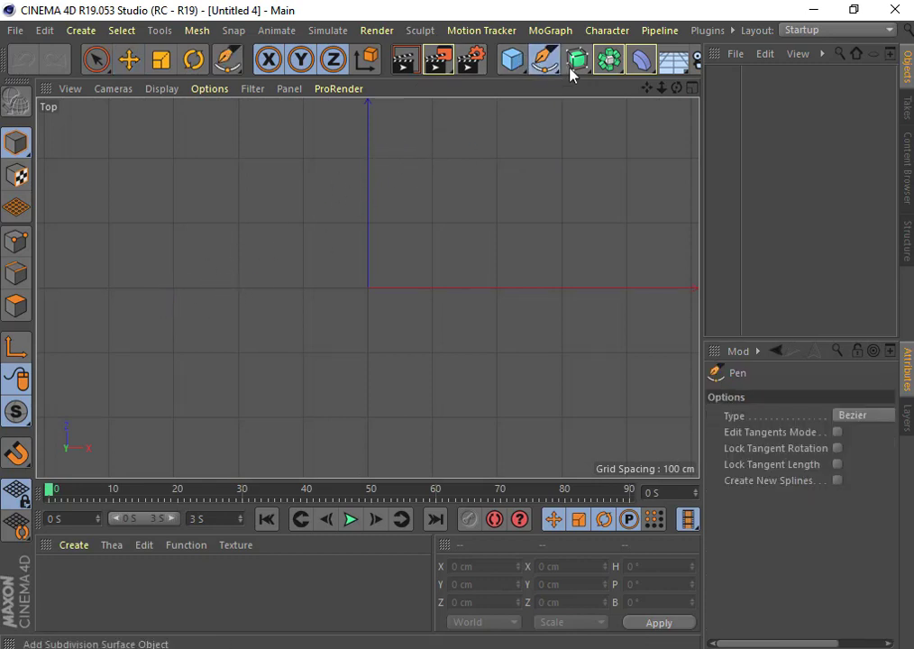
{"action": "left_click_drag", "start_coordinate": [556, 65], "coordinate": [363, 124]}
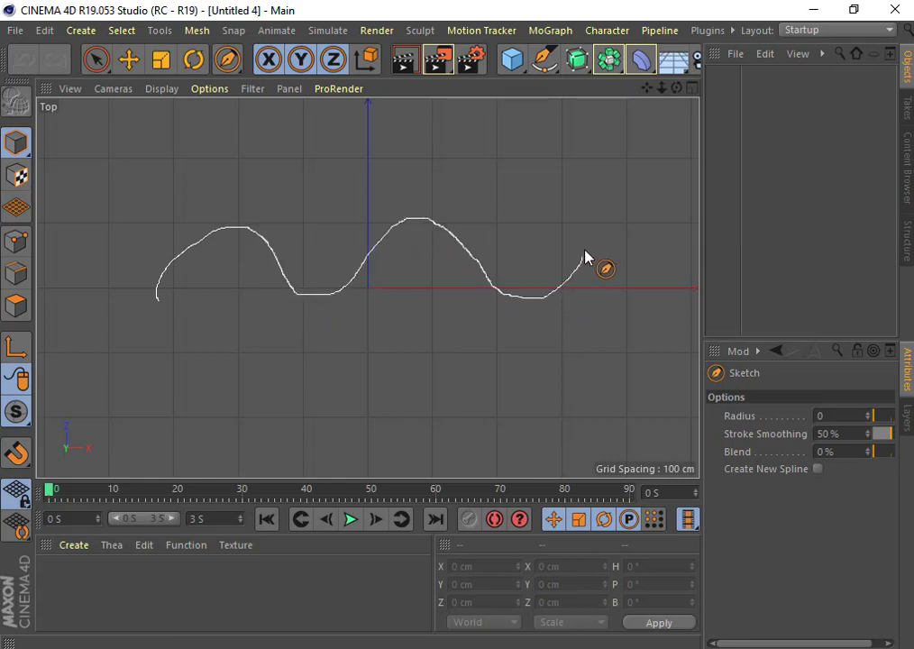
{"action": "left_click_drag", "start_coordinate": [536, 305], "coordinate": [590, 237]}
{"action": "left_click", "coordinate": [690, 89]}
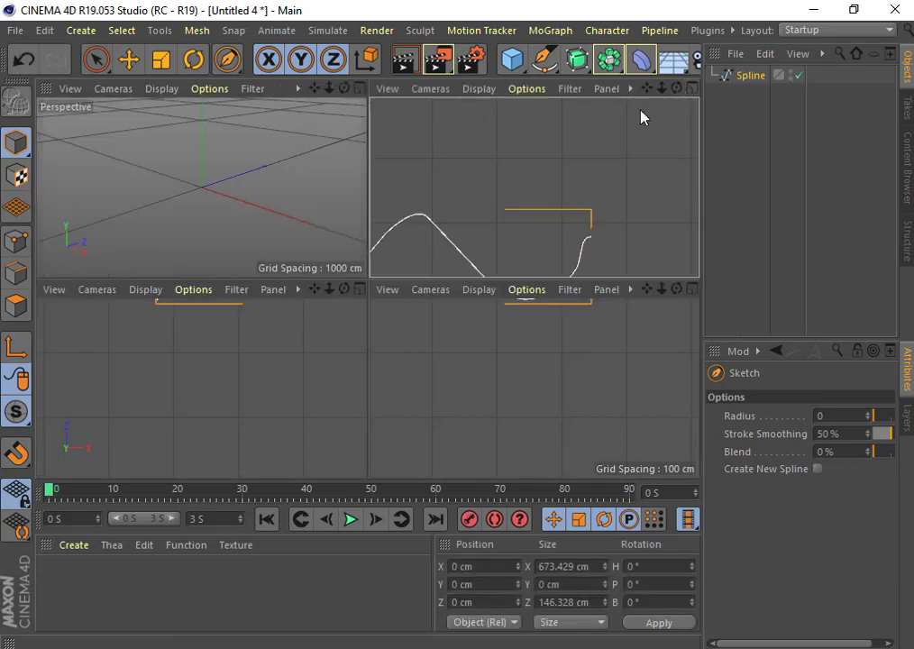
{"action": "left_click", "coordinate": [360, 89]}
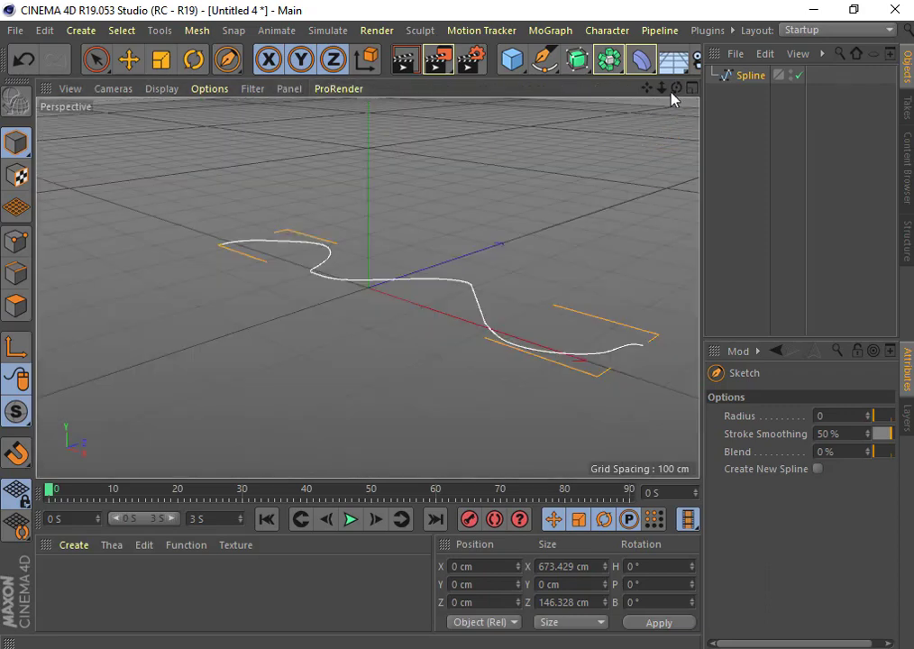
Add a 4-Side diamond spline measuring 200 cm by 100 cm on the XY plane
{"action": "left_click", "coordinate": [545, 59]}
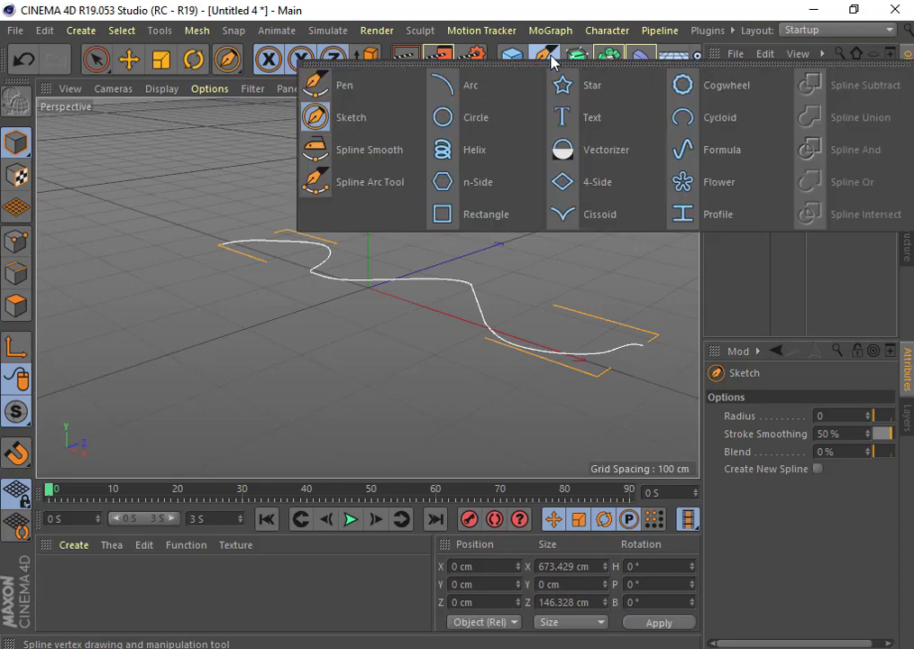
{"action": "left_click", "coordinate": [614, 186]}
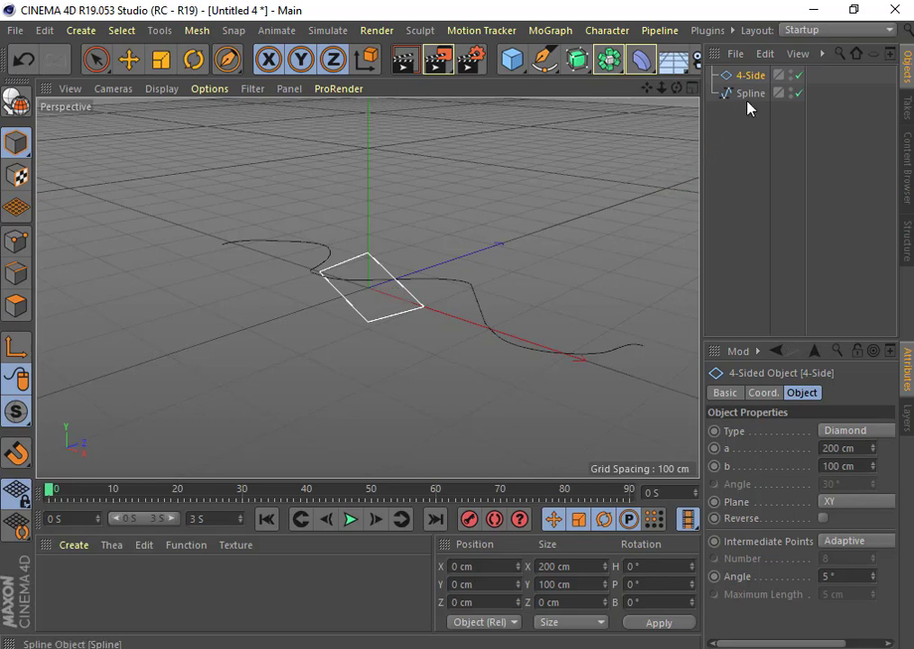
Add a Sweep and nest the 4-Side profile and wavy Spline inside it
{"action": "left_click", "coordinate": [610, 58]}
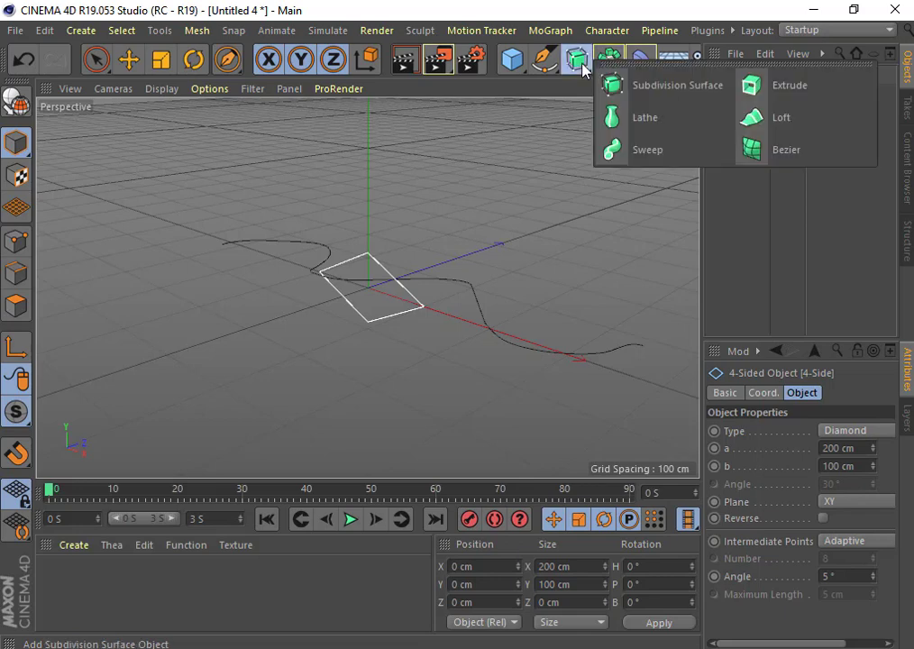
{"action": "left_click", "coordinate": [650, 150]}
{"action": "mouse_move", "coordinate": [781, 142]}
{"action": "left_mouse_down"}
{"action": "mouse_move", "coordinate": [711, 86]}
{"action": "mouse_move", "coordinate": [756, 76]}
{"action": "left_mouse_up"}
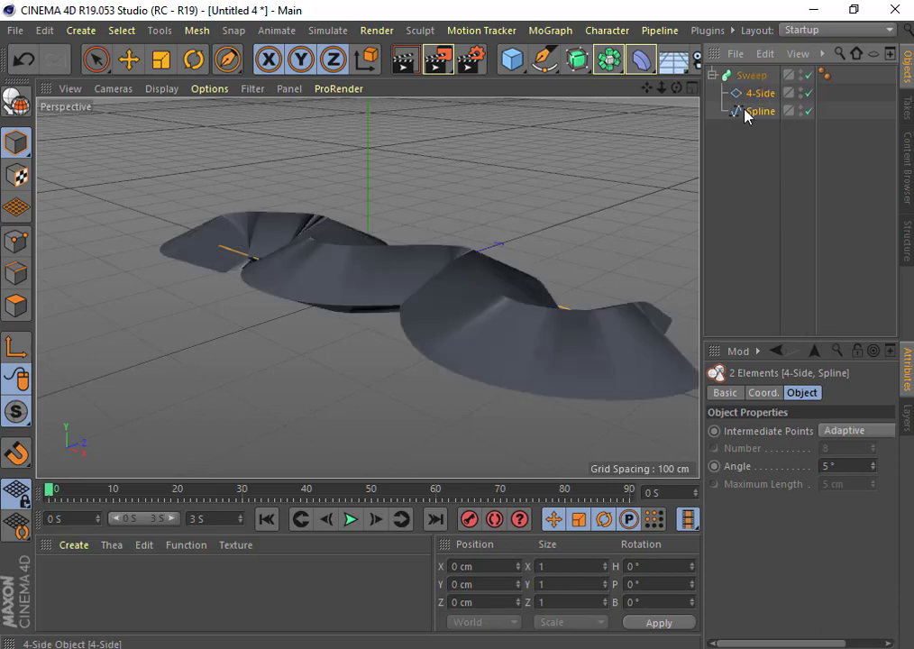
Resize the 4-Side profile to a 22 cm and b 40 cm, making a narrow wavy ribbon
{"action": "left_click", "coordinate": [758, 94]}
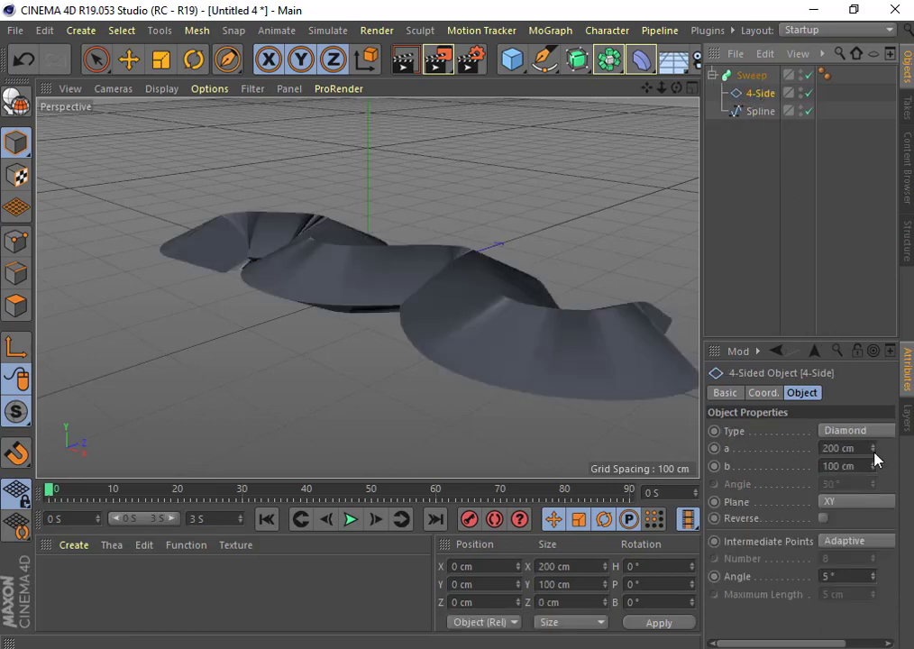
{"action": "mouse_move", "coordinate": [874, 449]}
{"action": "left_mouse_down"}
{"action": "mouse_move", "coordinate": [874, 481]}
{"action": "mouse_move", "coordinate": [880, 459]}
{"action": "left_mouse_up"}
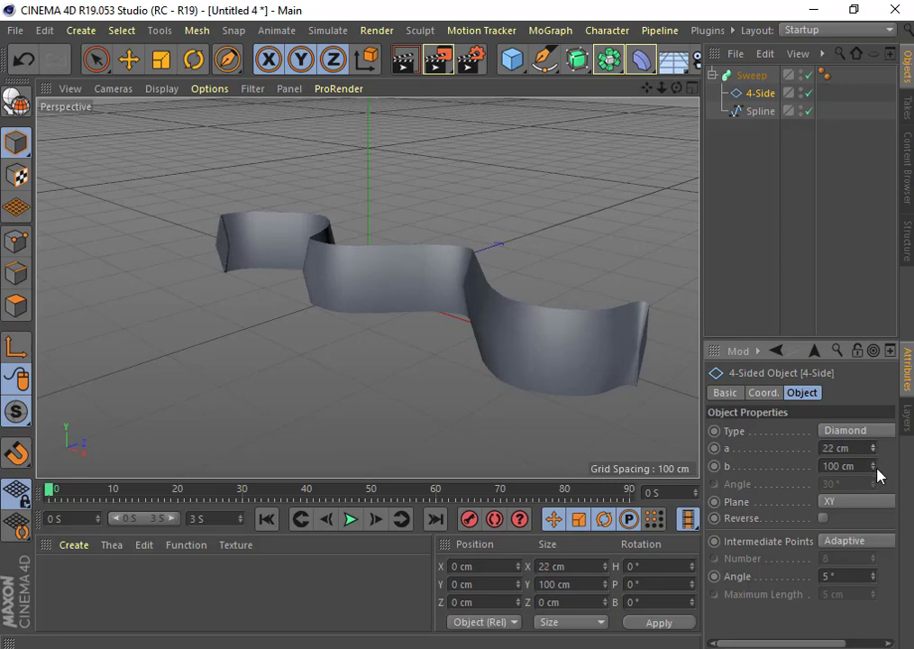
{"action": "left_click_drag", "start_coordinate": [874, 469], "coordinate": [873, 491]}
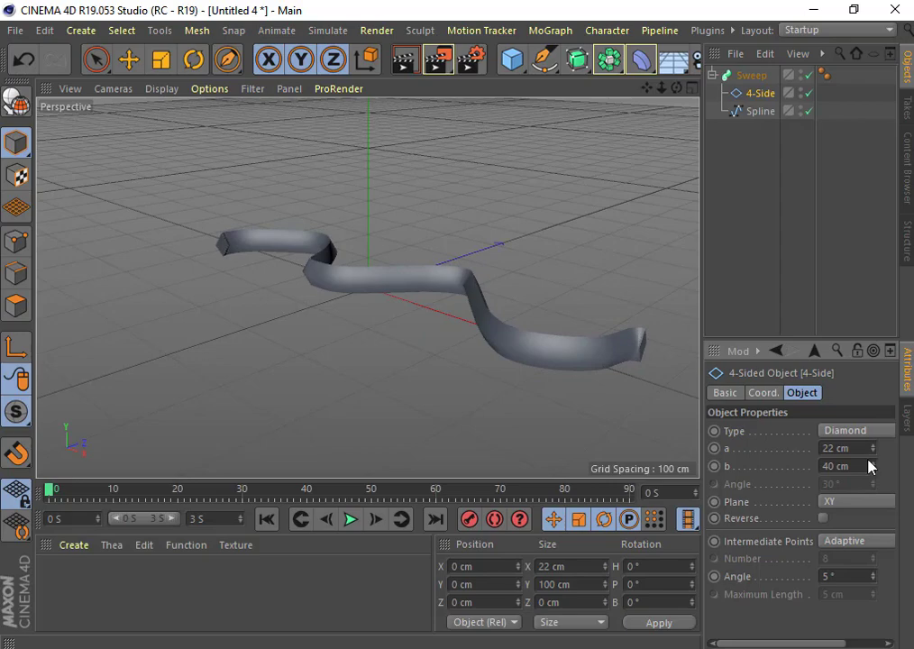
{"action": "left_click_drag", "start_coordinate": [677, 87], "coordinate": [631, 109]}
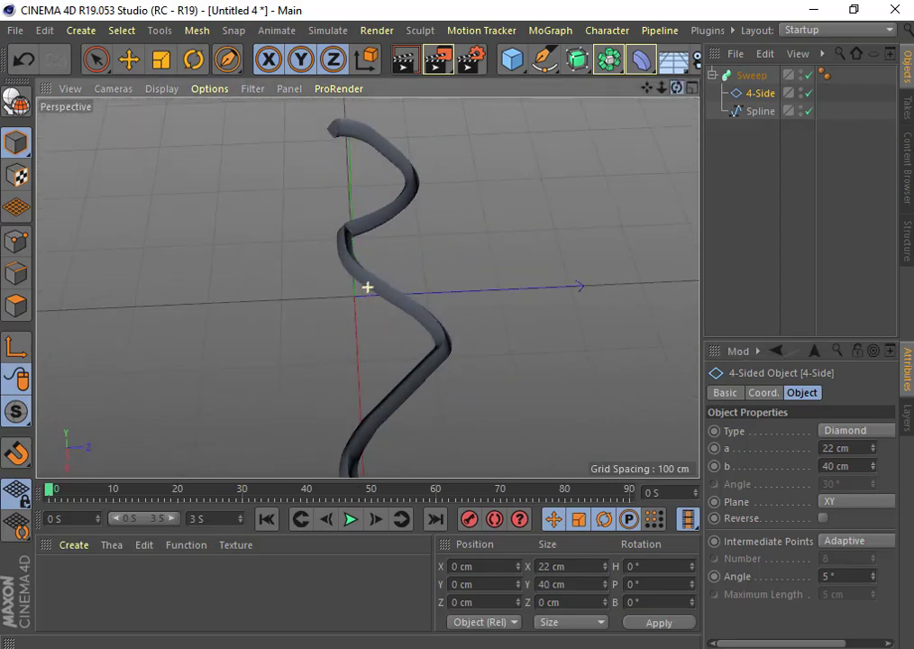
{"action": "left_click_drag", "start_coordinate": [367, 286], "coordinate": [367, 287]}
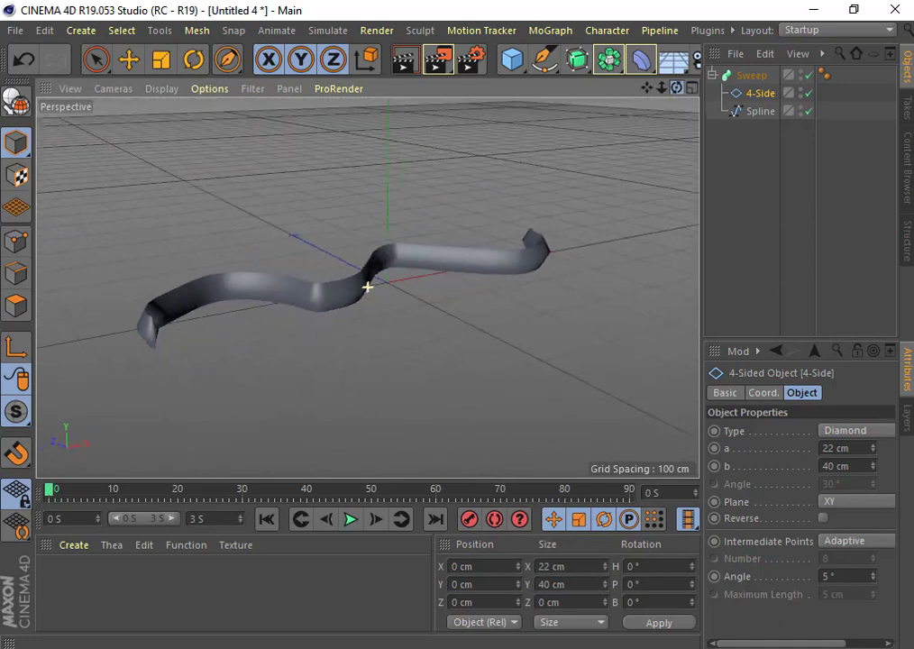
{"action": "left_click_drag", "start_coordinate": [367, 286], "coordinate": [367, 287]}
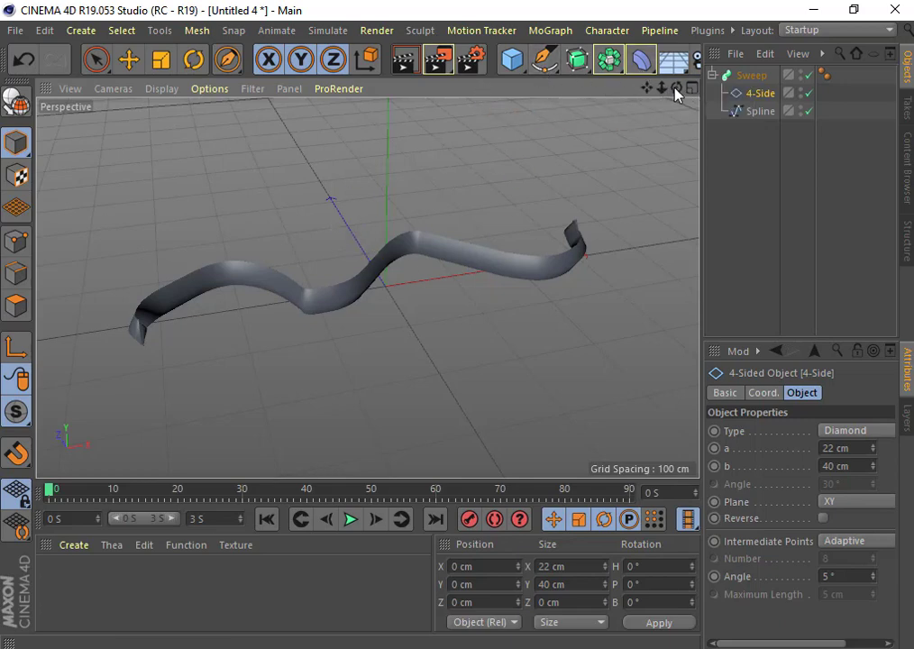
Change the 4-Side profile to a 5 cm and b 45 cm for a thin, tall wavy wall
{"action": "left_click_drag", "start_coordinate": [677, 92], "coordinate": [367, 287]}
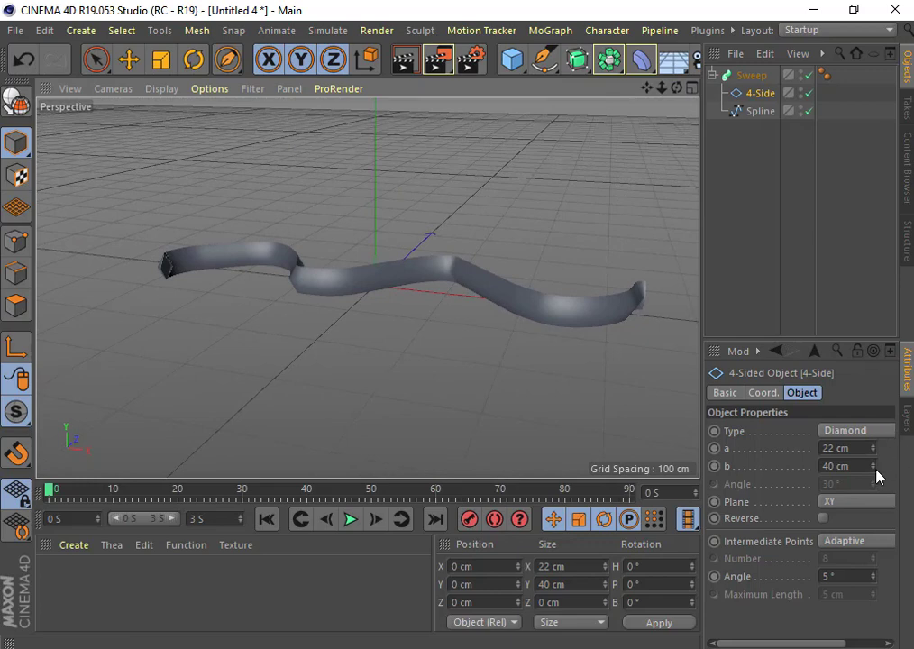
{"action": "left_click_drag", "start_coordinate": [873, 467], "coordinate": [873, 397]}
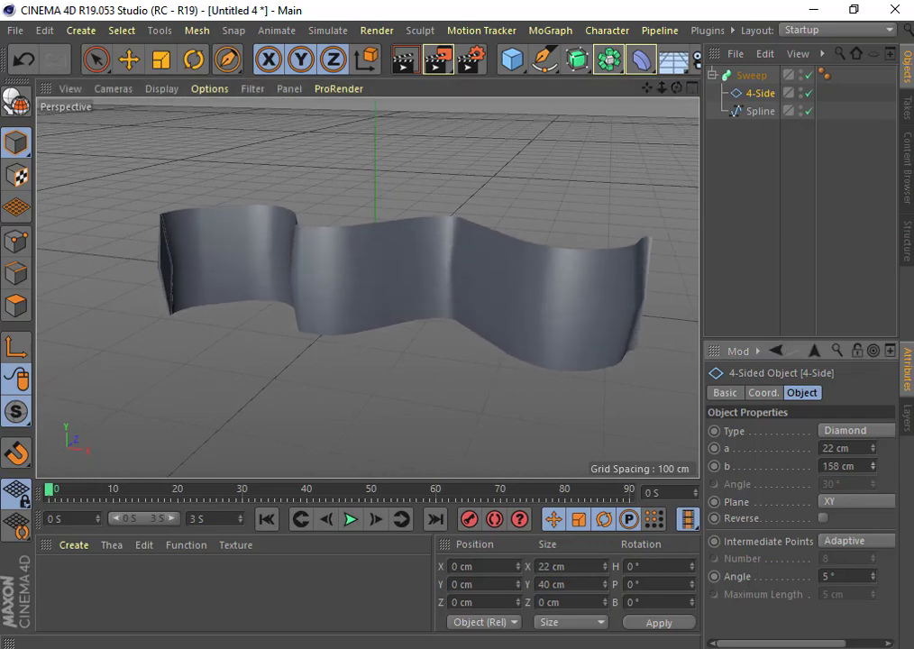
{"action": "left_click_drag", "start_coordinate": [872, 467], "coordinate": [873, 537]}
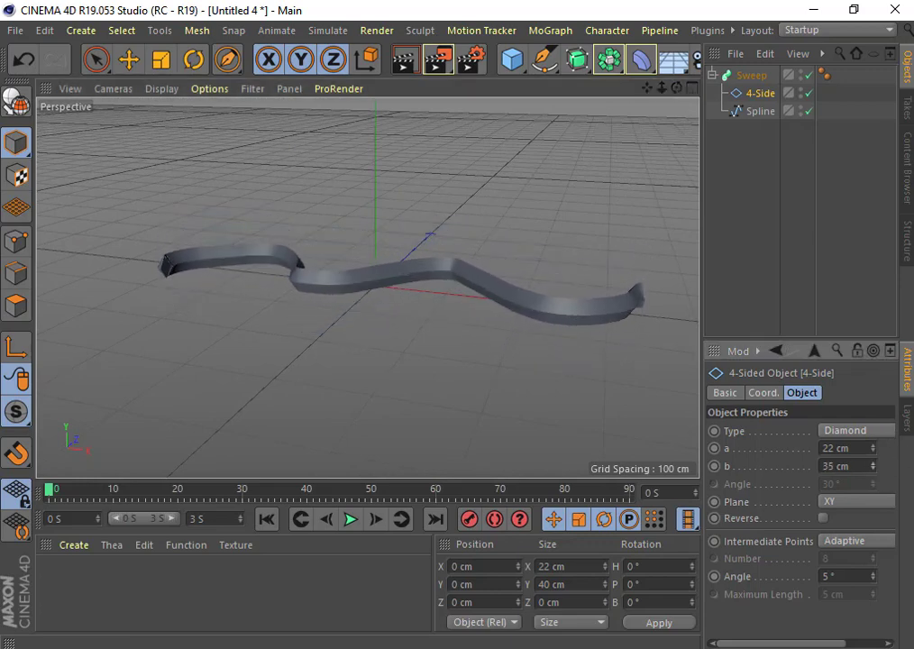
{"action": "mouse_move", "coordinate": [873, 466]}
{"action": "left_mouse_down"}
{"action": "mouse_move", "coordinate": [873, 438]}
{"action": "mouse_move", "coordinate": [873, 469]}
{"action": "left_mouse_up"}
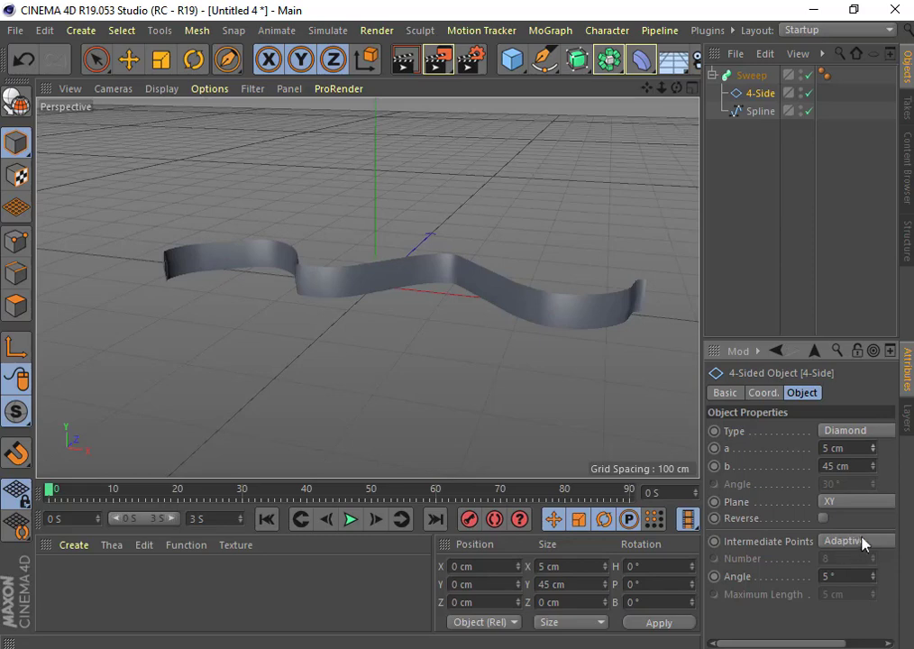
{"action": "left_click", "coordinate": [881, 432]}
{"action": "left_click", "coordinate": [843, 469]}
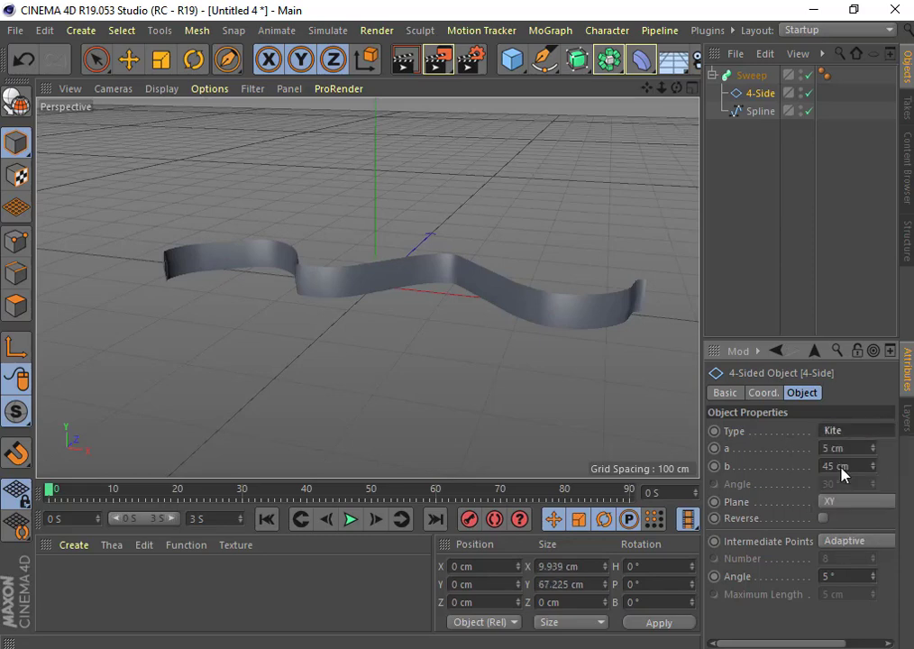
{"action": "left_click", "coordinate": [853, 433]}
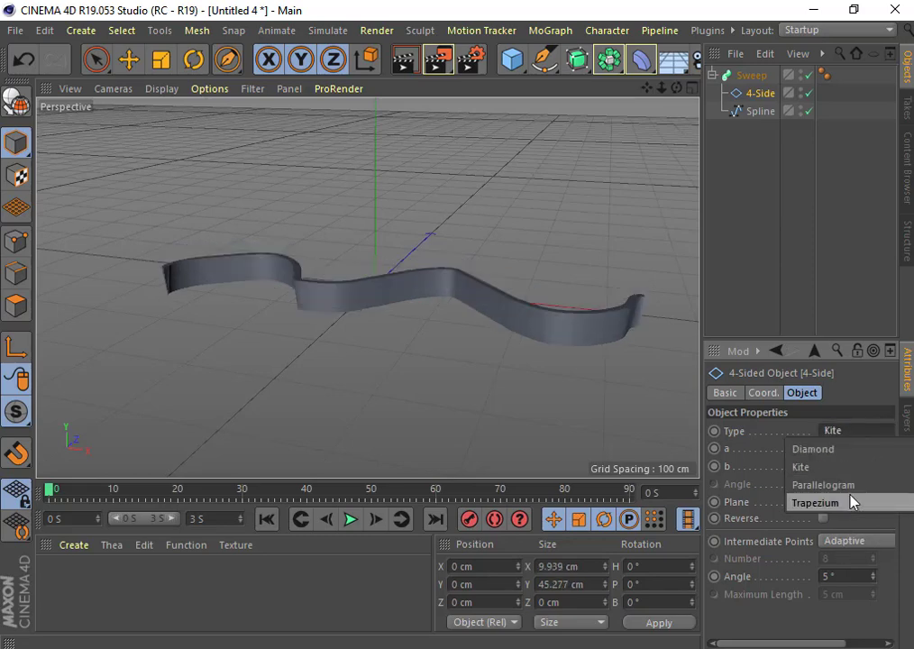
{"action": "left_click", "coordinate": [853, 500]}
{"action": "left_click", "coordinate": [848, 432]}
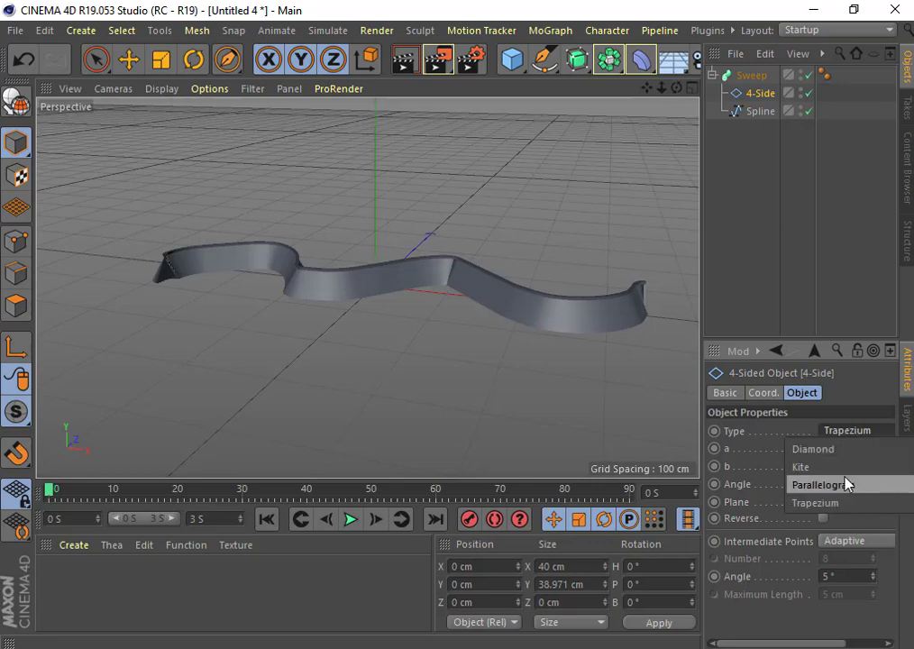
{"action": "left_click", "coordinate": [844, 485]}
{"action": "left_click", "coordinate": [861, 432]}
{"action": "left_click", "coordinate": [839, 450]}
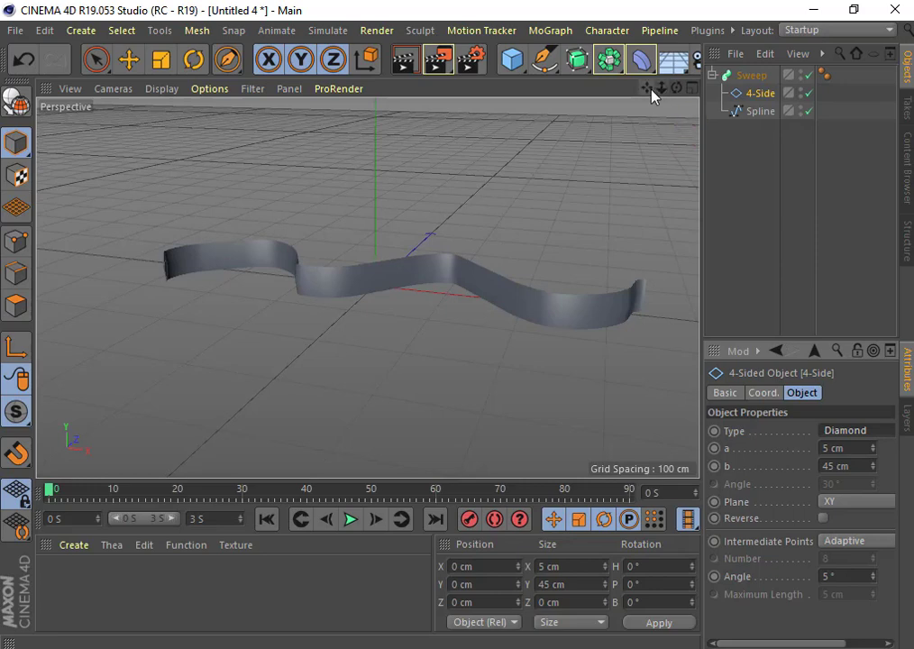
{"action": "mouse_move", "coordinate": [653, 90]}
{"action": "left_mouse_down"}
{"action": "mouse_move", "coordinate": [631, 117]}
{"action": "mouse_move", "coordinate": [577, 131]}
{"action": "left_mouse_up"}
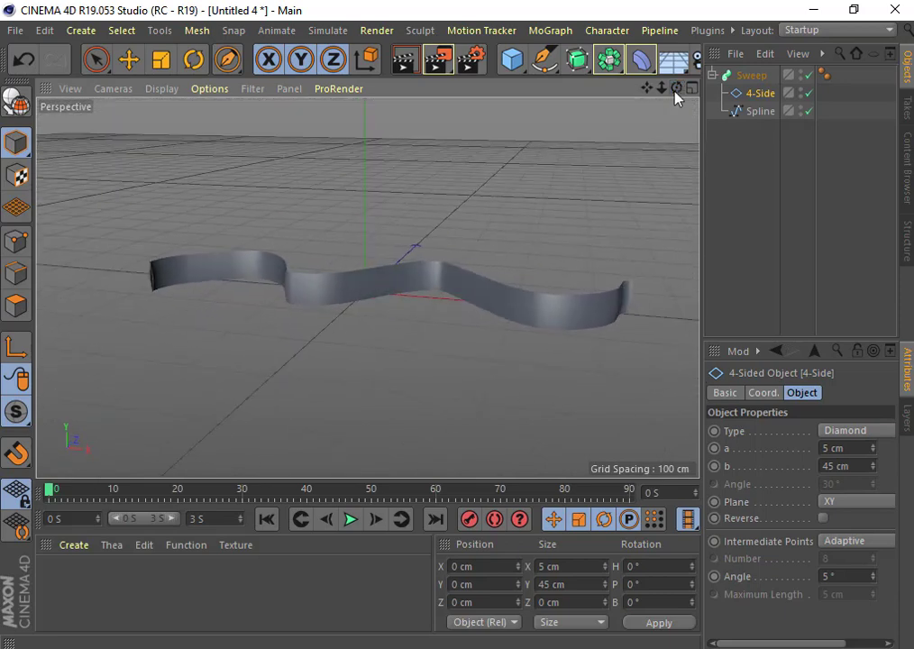